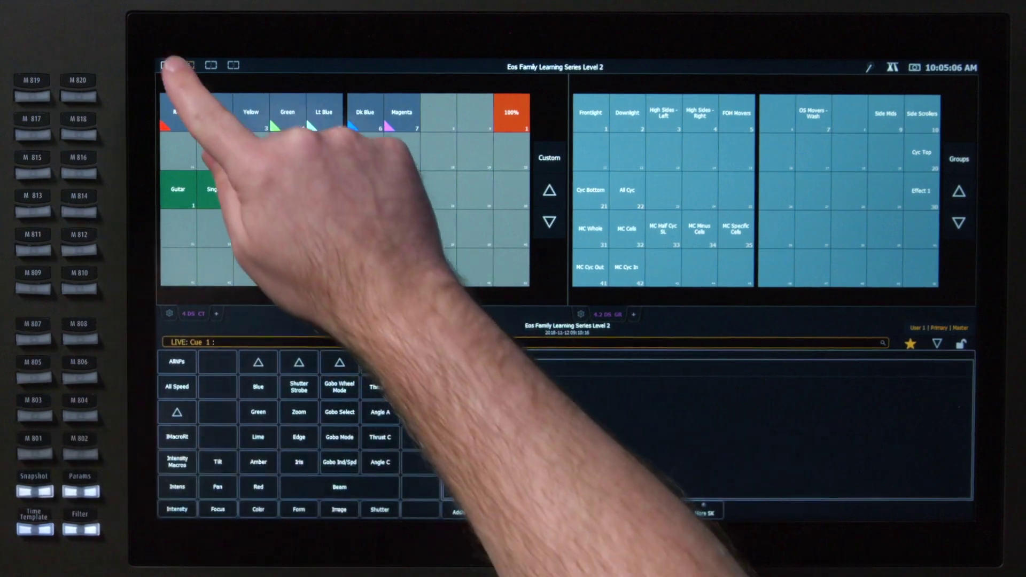
Switch the monitor to the single-frame layout and collapse the control area beneath the command line
{"action": "left_click", "coordinate": [166, 64]}
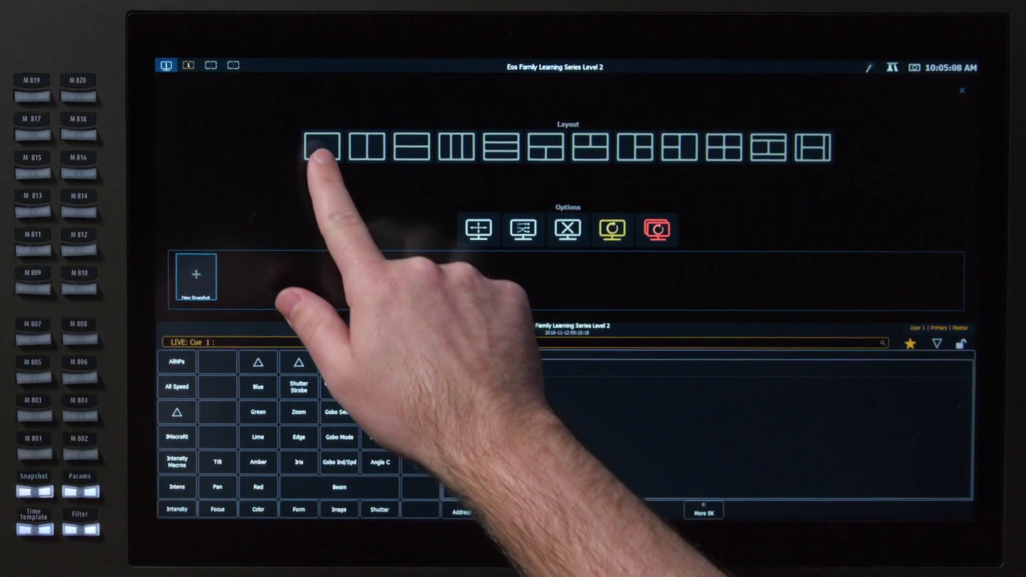
{"action": "left_click", "coordinate": [322, 146]}
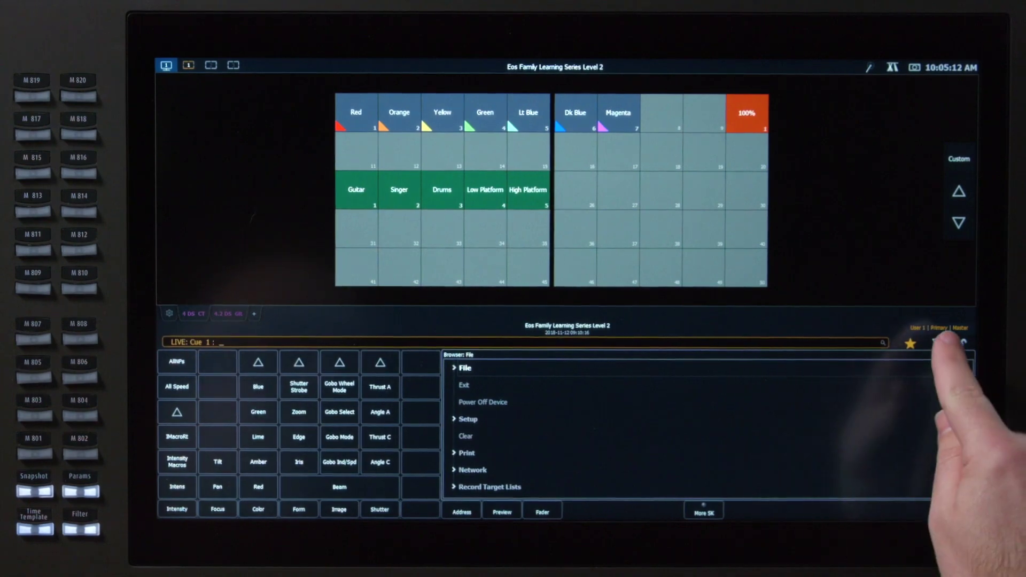
{"action": "left_click", "coordinate": [941, 343]}
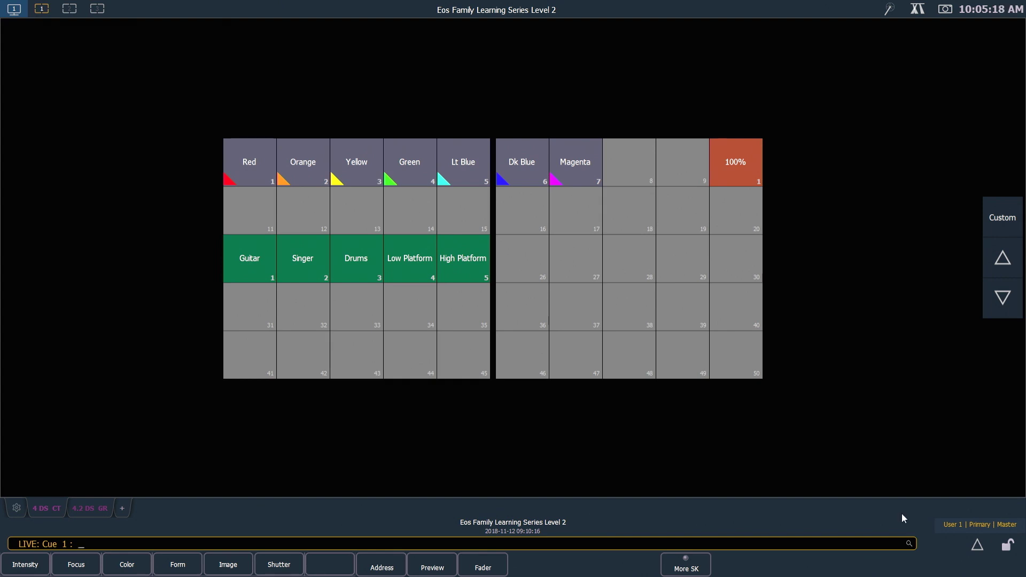
Add a Magic Sheet display in a new tab and create a new magic sheet
{"action": "left_click", "coordinate": [121, 507]}
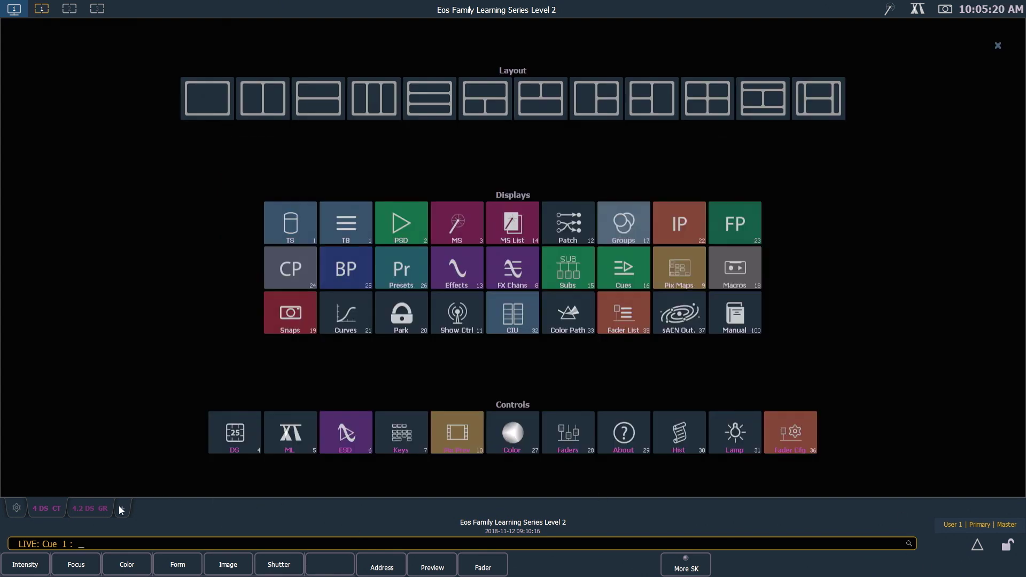
{"action": "left_click", "coordinate": [458, 223]}
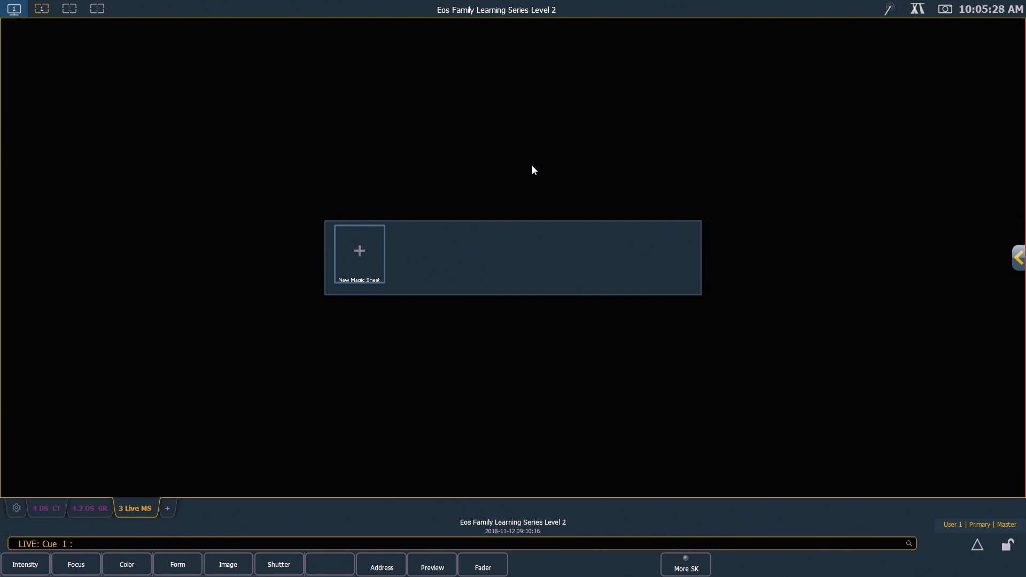
{"action": "left_click", "coordinate": [354, 244]}
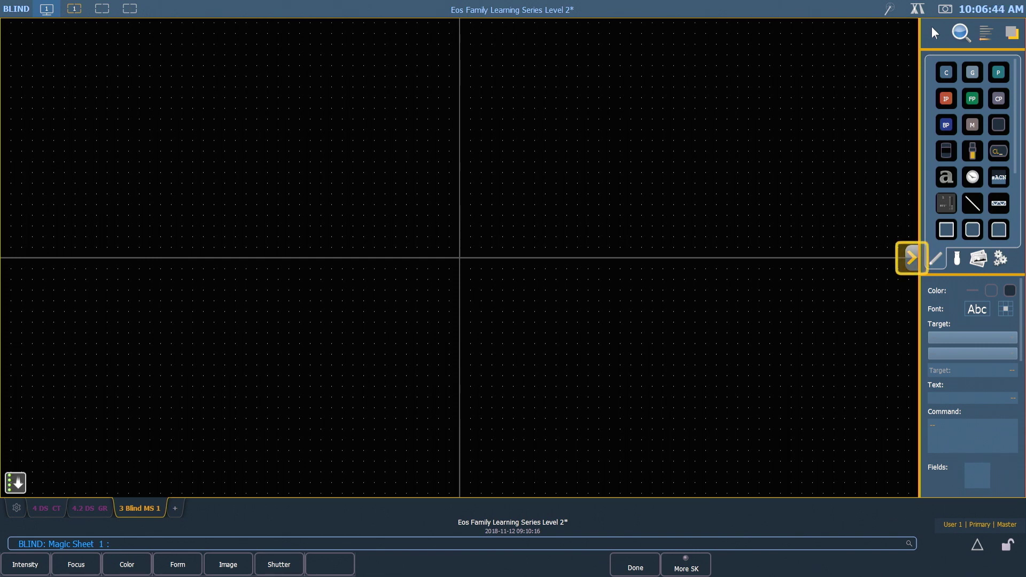
Leave the magic sheet's edit mode for the live view and reopen it for editing
{"action": "left_click", "coordinate": [912, 258]}
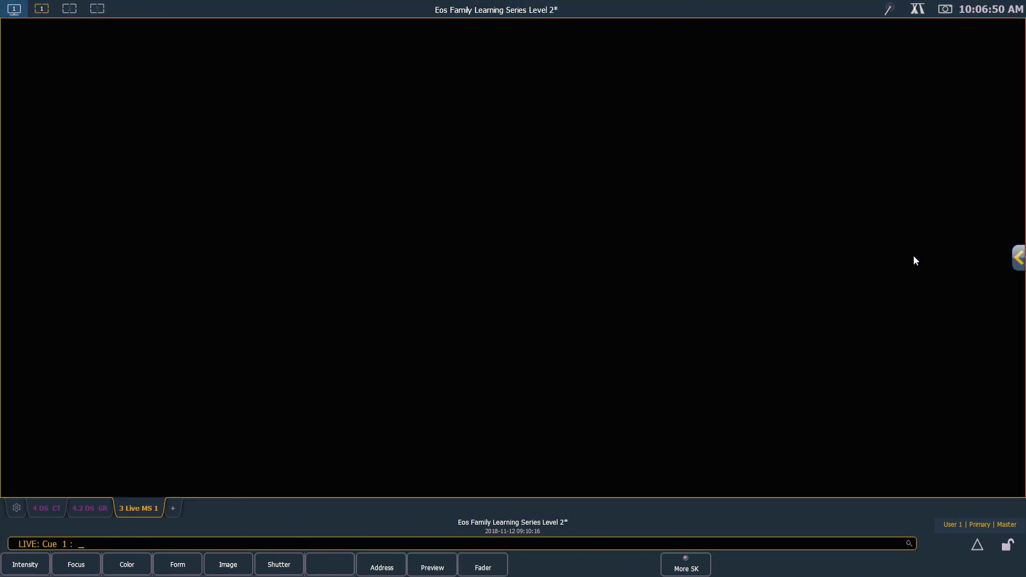
{"action": "left_click", "coordinate": [1019, 261]}
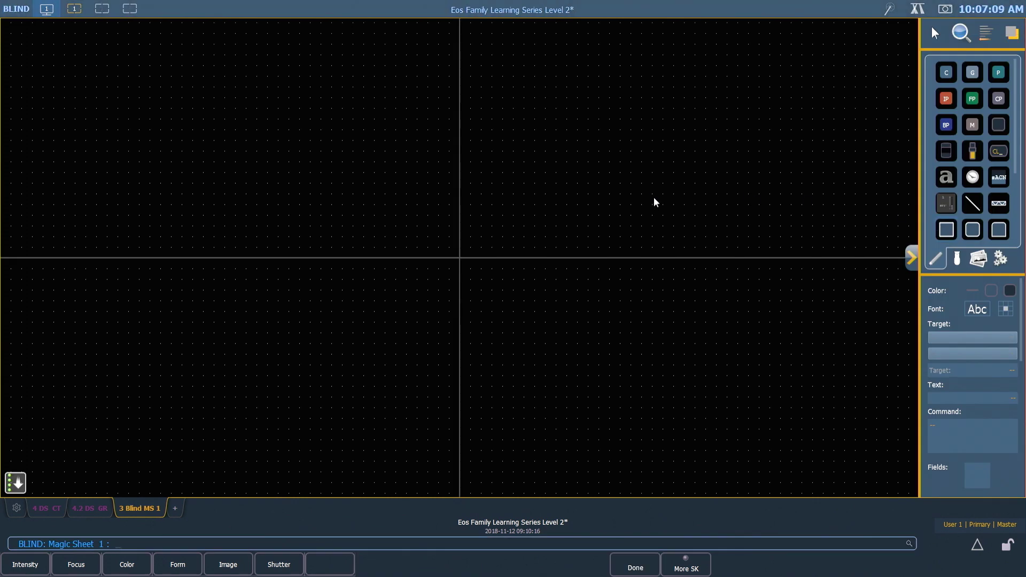
Zoom in and out and pan around the empty magic sheet canvas
{"action": "left_click", "coordinate": [655, 201]}
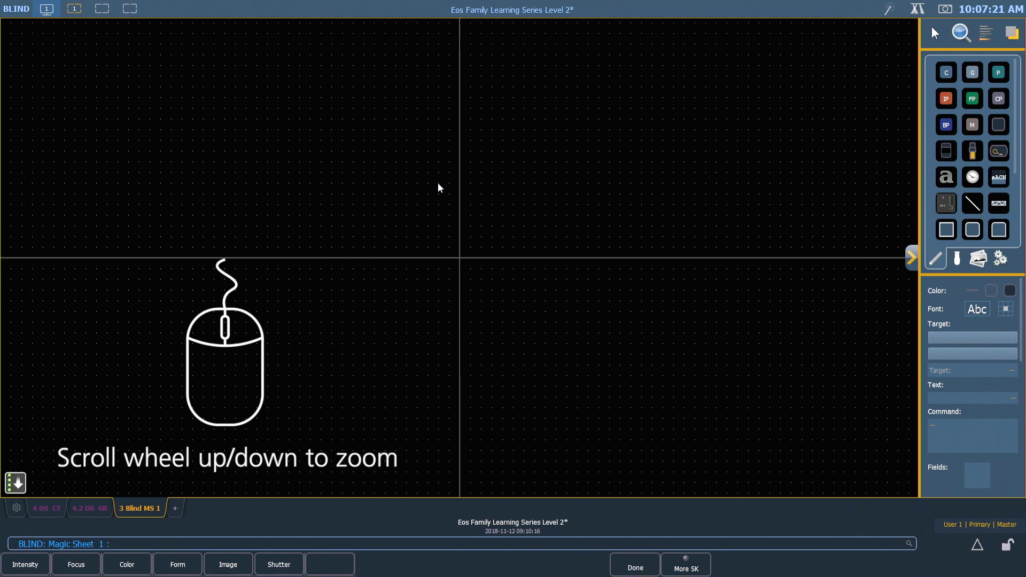
{"action": "scroll", "coordinate": [437, 183], "scroll_direction": "down", "scroll_amount": 5}
{"action": "scroll", "coordinate": [437, 184], "scroll_direction": "up", "scroll_amount": 3}
{"action": "scroll", "coordinate": [439, 184], "scroll_direction": "up", "scroll_amount": 3}
{"action": "scroll", "coordinate": [438, 187], "scroll_direction": "down", "scroll_amount": 2}
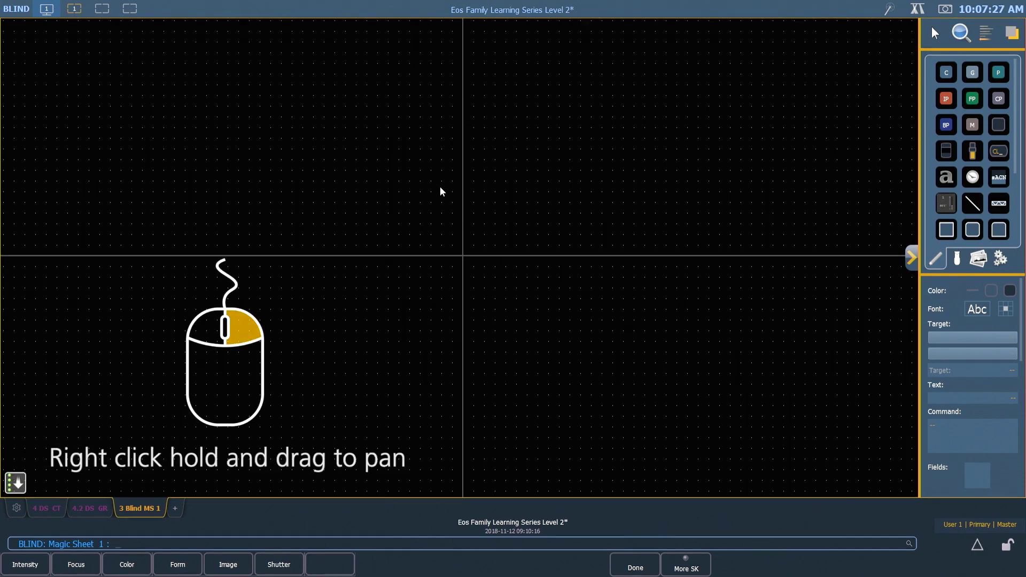
{"action": "left_click_drag", "start_coordinate": [439, 187], "coordinate": [399, 186]}
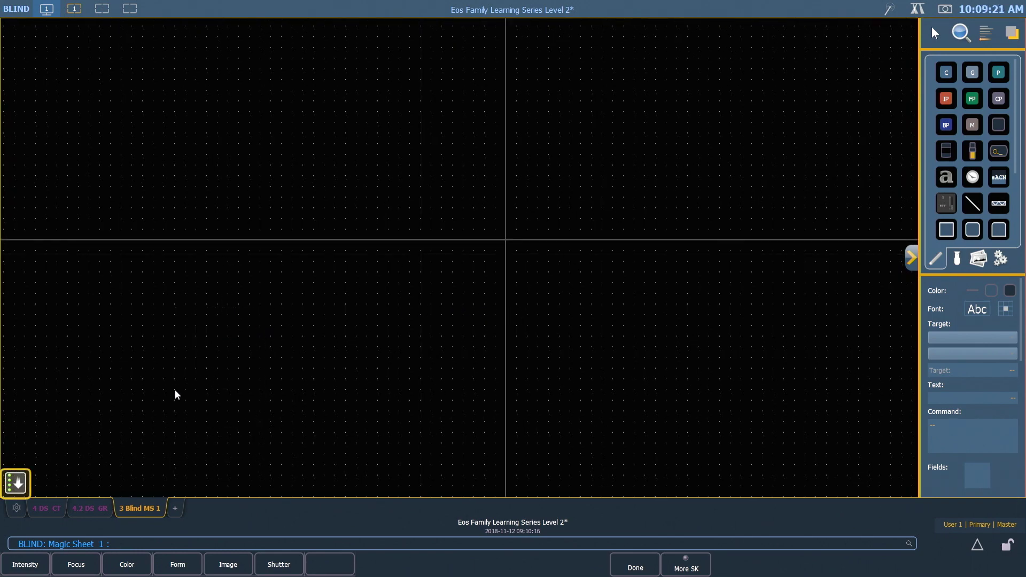
{"action": "left_click", "coordinate": [15, 484]}
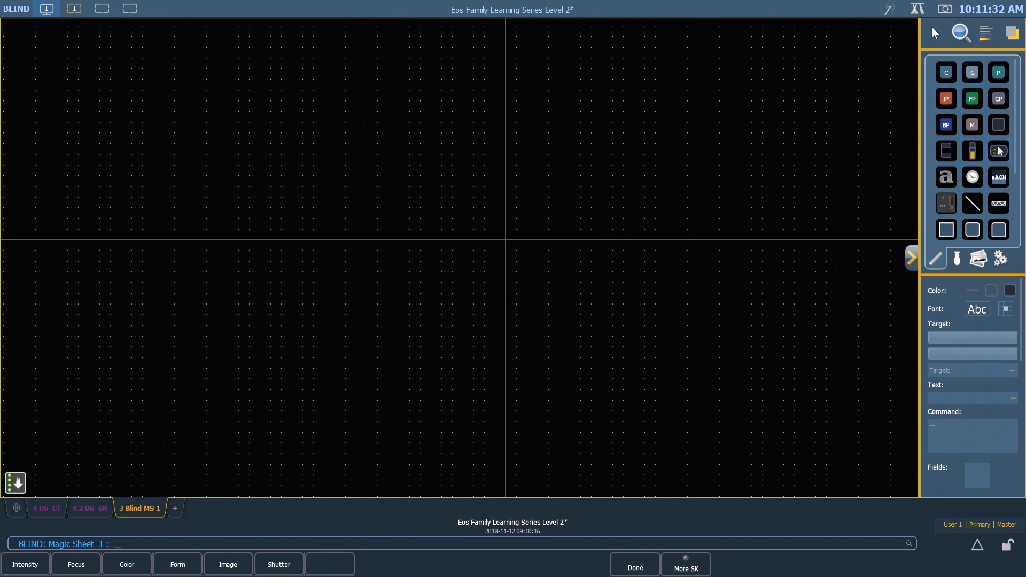
Place a square shape from the object library in the canvas's upper-right quadrant
{"action": "scroll", "coordinate": [998, 151], "scroll_direction": "down", "scroll_amount": 3}
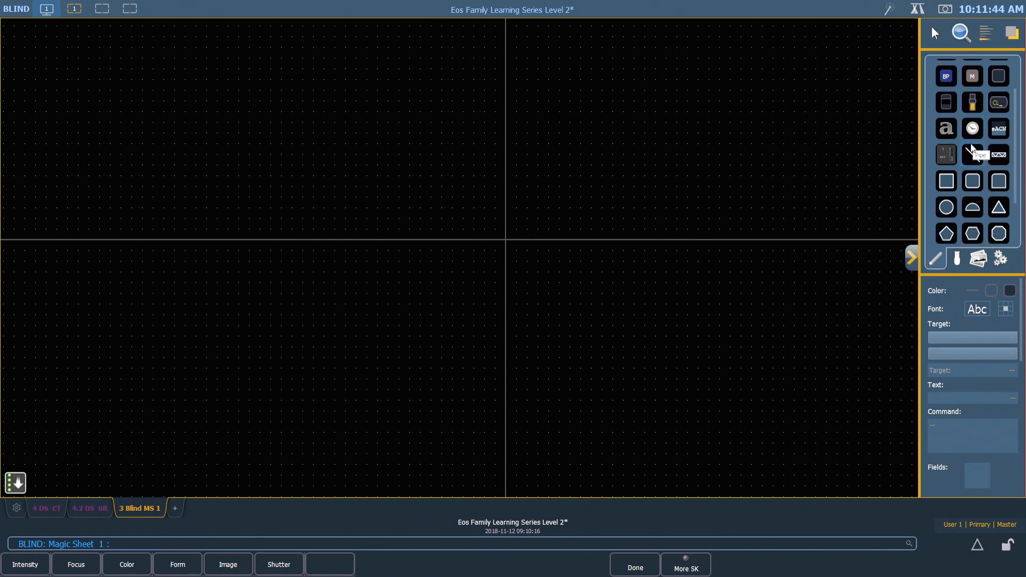
{"action": "left_click", "coordinate": [952, 183]}
{"action": "left_click_drag", "start_coordinate": [952, 182], "coordinate": [781, 155]}
{"action": "left_click_drag", "start_coordinate": [655, 152], "coordinate": [575, 175]}
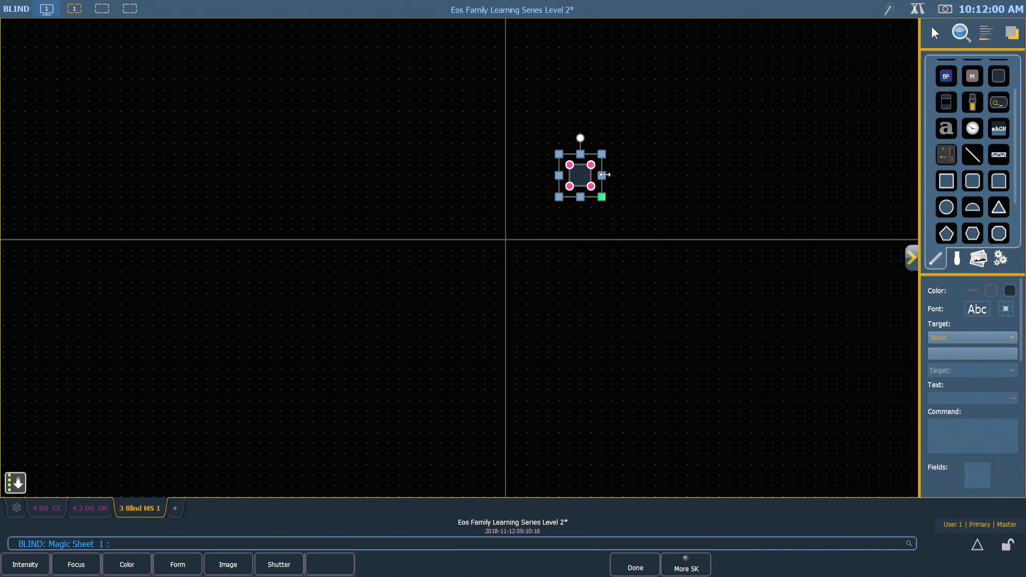
Stretch the square into a wide rectangle that extends slightly below the canvas's horizontal centre line
{"action": "left_click_drag", "start_coordinate": [602, 175], "coordinate": [655, 175]}
{"action": "left_click_drag", "start_coordinate": [559, 197], "coordinate": [538, 218]}
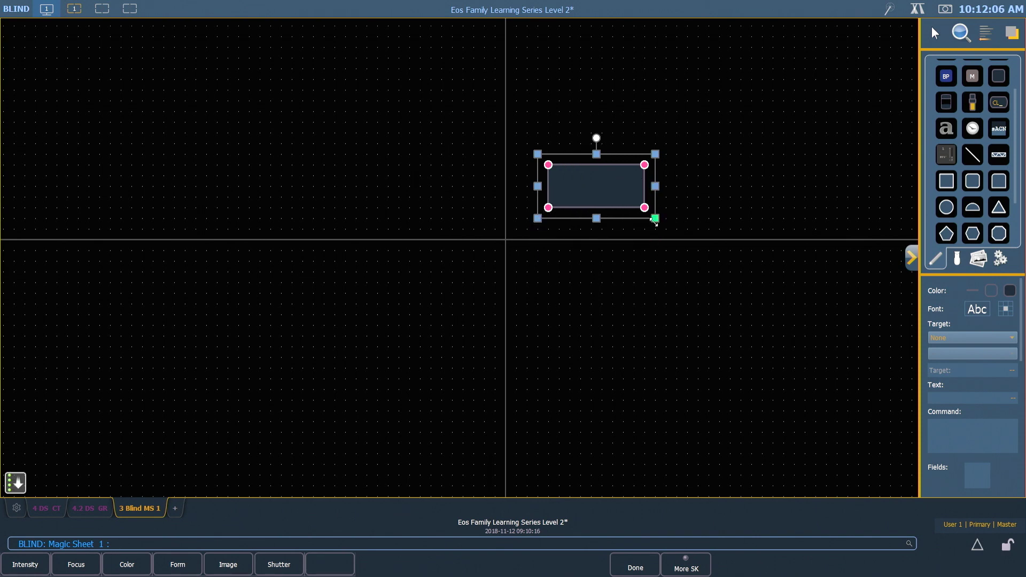
{"action": "left_click_drag", "start_coordinate": [656, 218], "coordinate": [721, 270]}
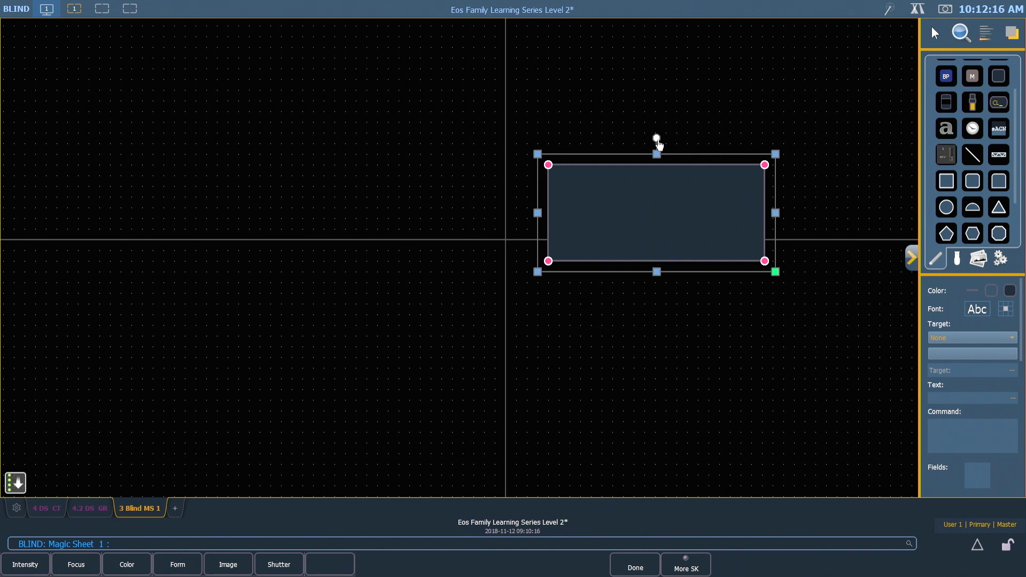
Rotate the rectangle about 45 degrees and turn it back upright, and move its upper-right corner point slightly inward
{"action": "left_click_drag", "start_coordinate": [659, 143], "coordinate": [593, 167]}
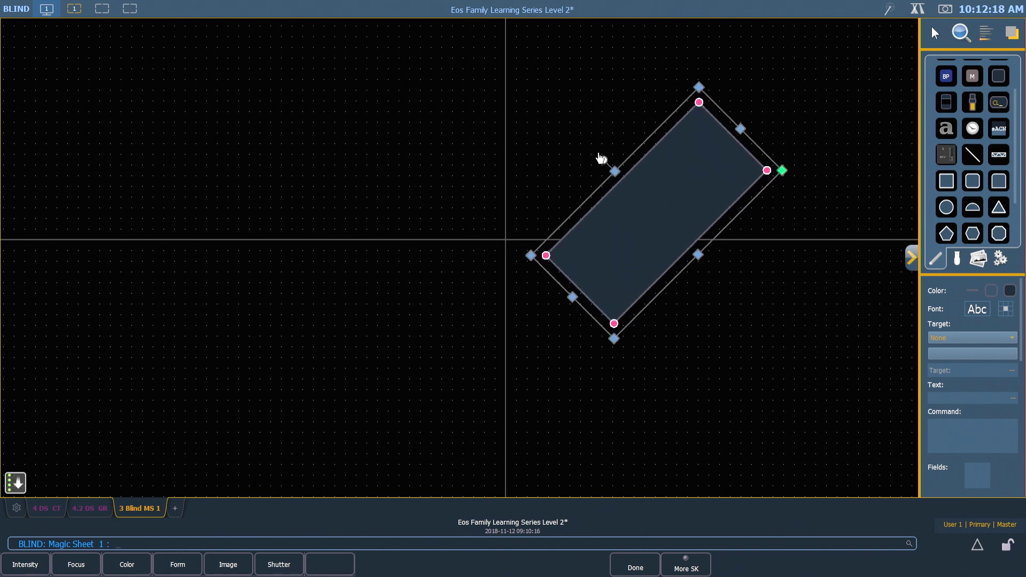
{"action": "left_click_drag", "start_coordinate": [602, 156], "coordinate": [657, 146]}
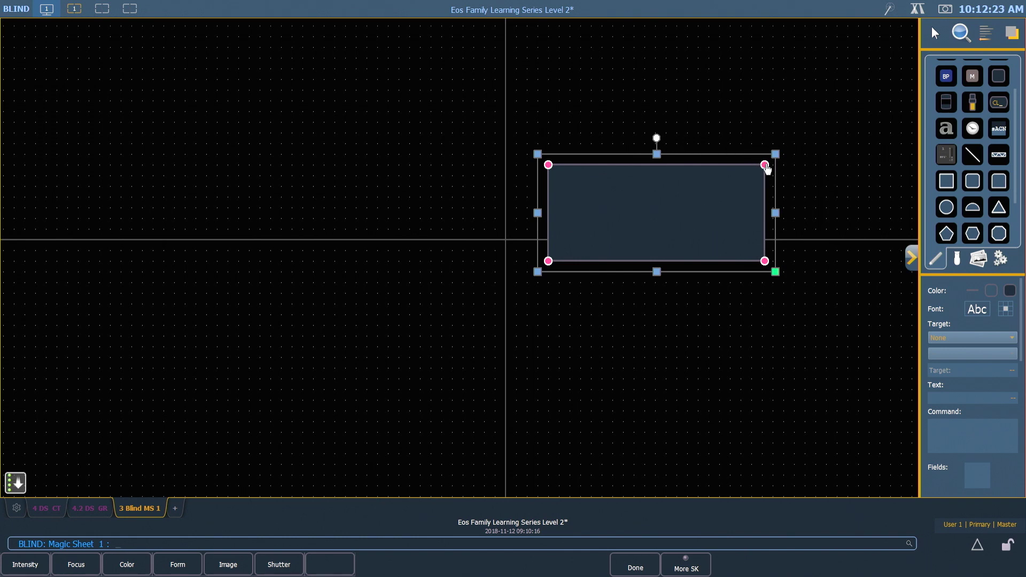
{"action": "mouse_move", "coordinate": [765, 165]}
{"action": "left_mouse_down"}
{"action": "mouse_move", "coordinate": [719, 187]}
{"action": "mouse_move", "coordinate": [762, 206]}
{"action": "mouse_move", "coordinate": [687, 210]}
{"action": "mouse_move", "coordinate": [761, 171]}
{"action": "left_mouse_up"}
Thicken the rectangle's outline to the seventh line weight
{"action": "left_click", "coordinate": [975, 291]}
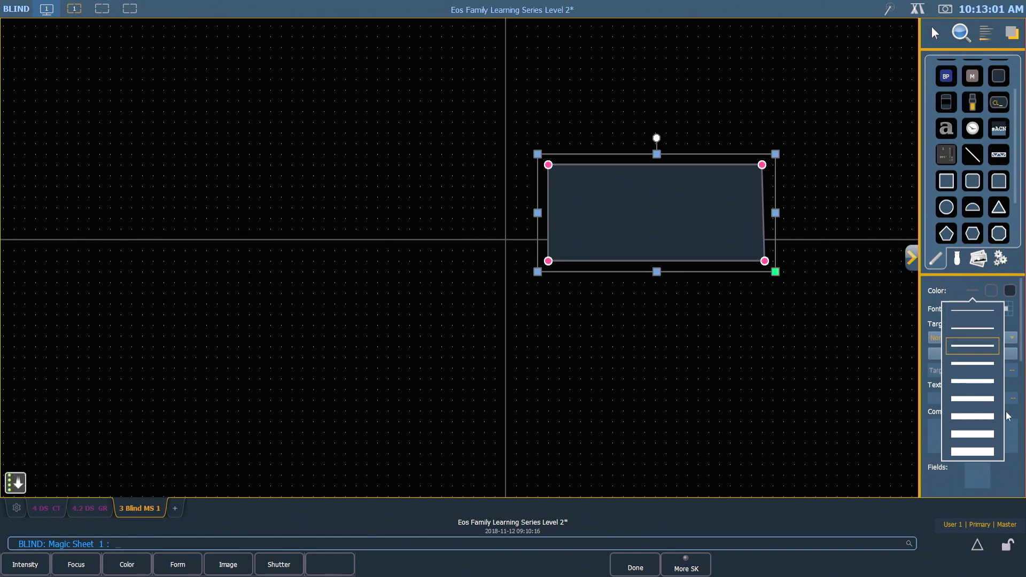
{"action": "left_click", "coordinate": [974, 416]}
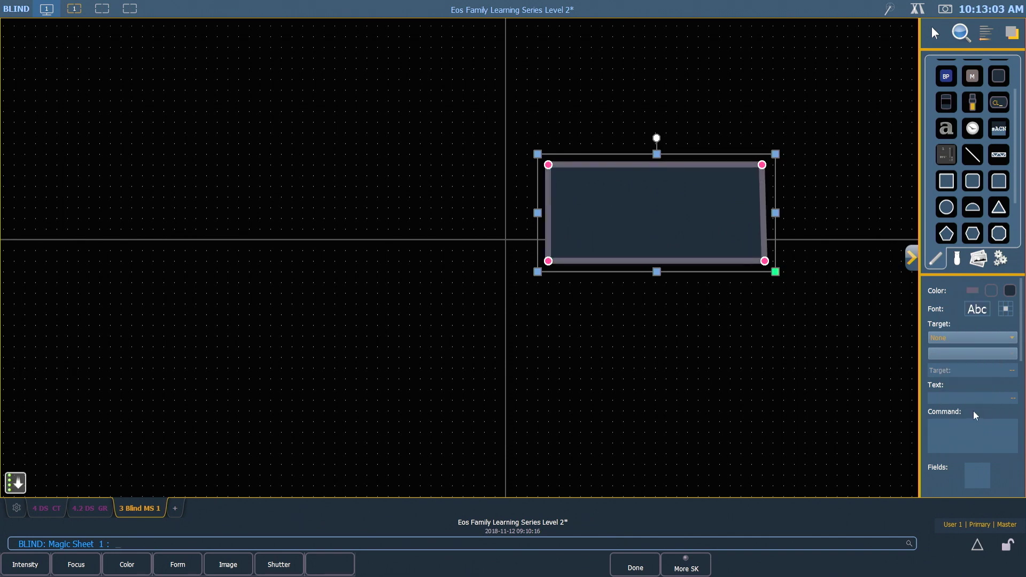
Try cyan and green as the rectangle's outline color
{"action": "left_click", "coordinate": [993, 290]}
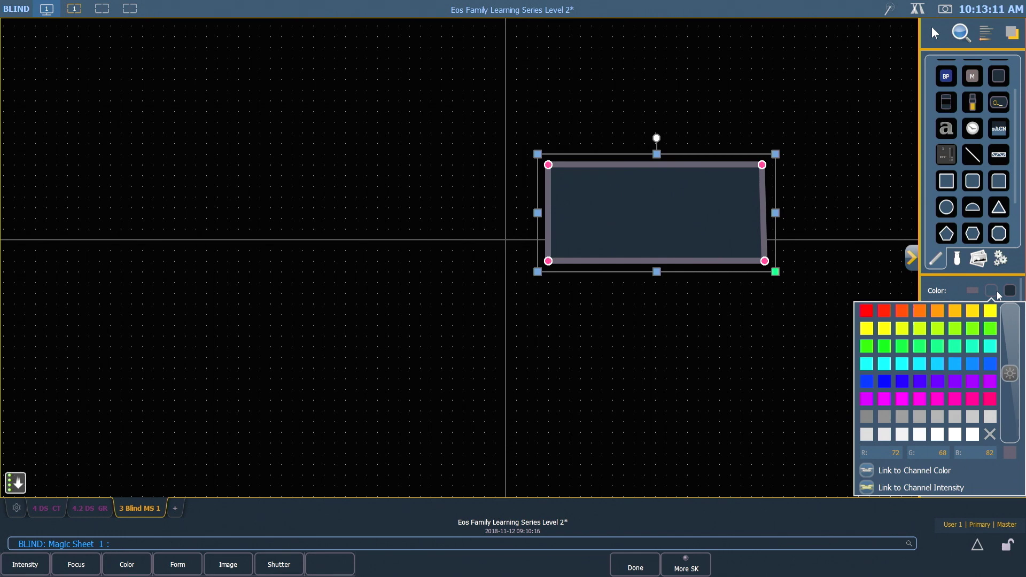
{"action": "left_click", "coordinate": [922, 364]}
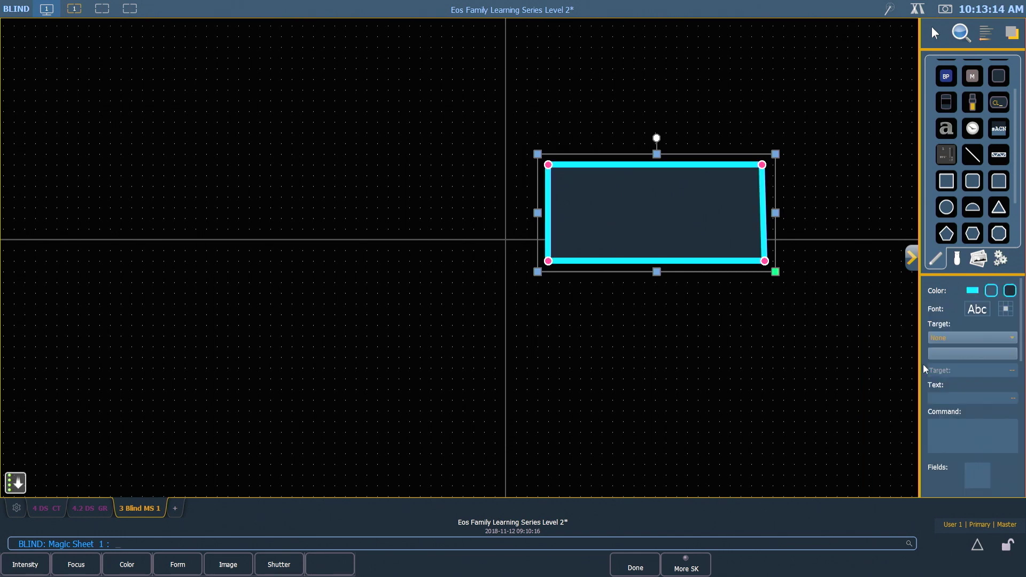
{"action": "left_click", "coordinate": [986, 293]}
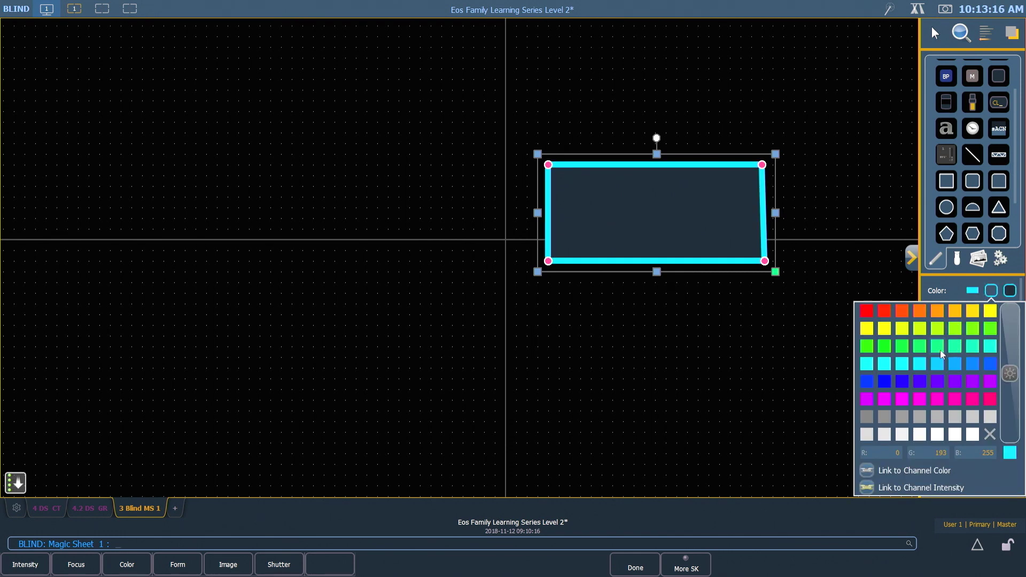
{"action": "left_click", "coordinate": [943, 355]}
Color the rectangle's outline dark blue using reduced brightness
{"action": "left_click", "coordinate": [988, 292]}
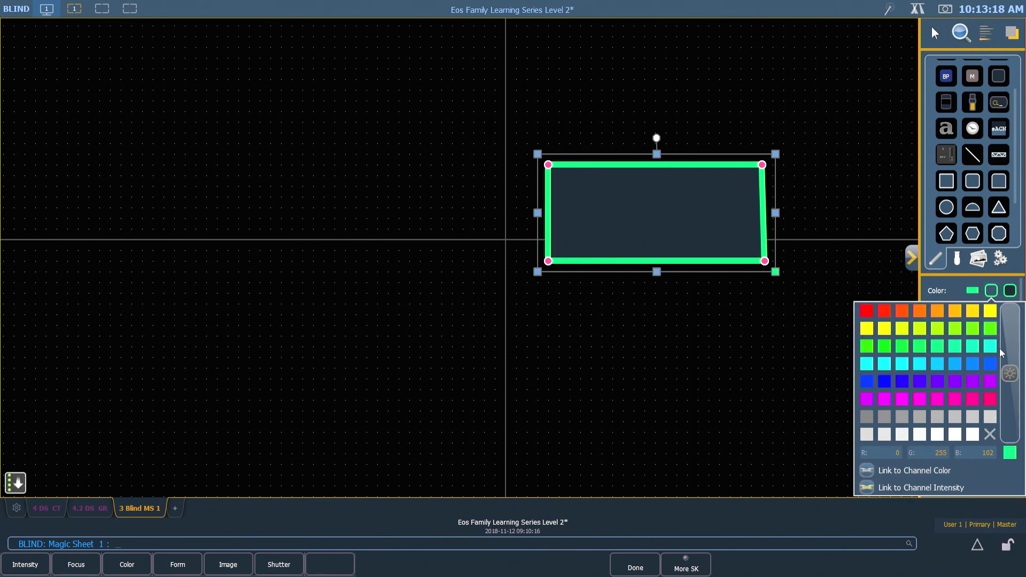
{"action": "left_click_drag", "start_coordinate": [1011, 363], "coordinate": [1011, 413]}
{"action": "left_click", "coordinate": [958, 380]}
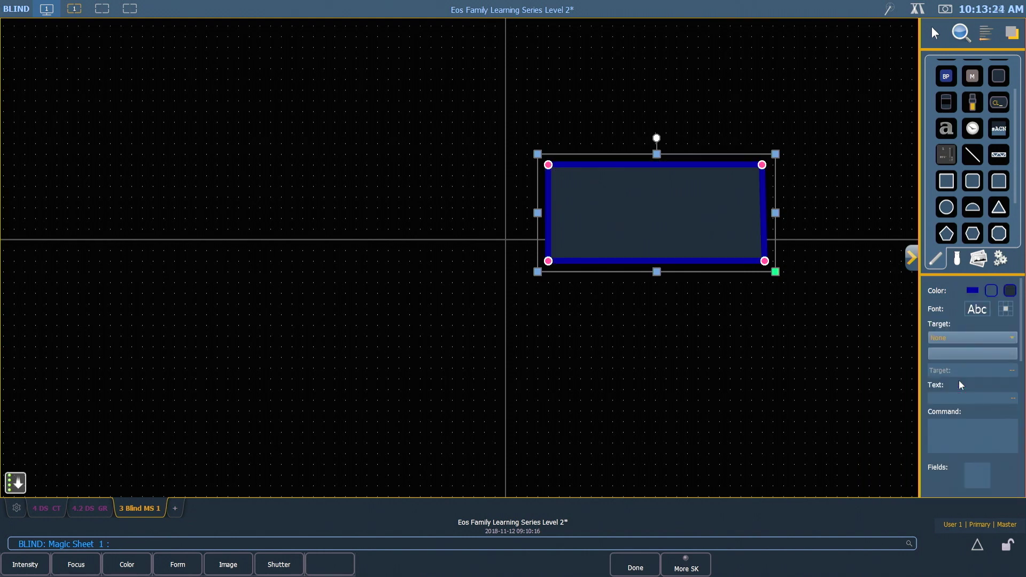
Try a bright purple fill on the rectangle and clear the fill to no color
{"action": "left_click", "coordinate": [1010, 292]}
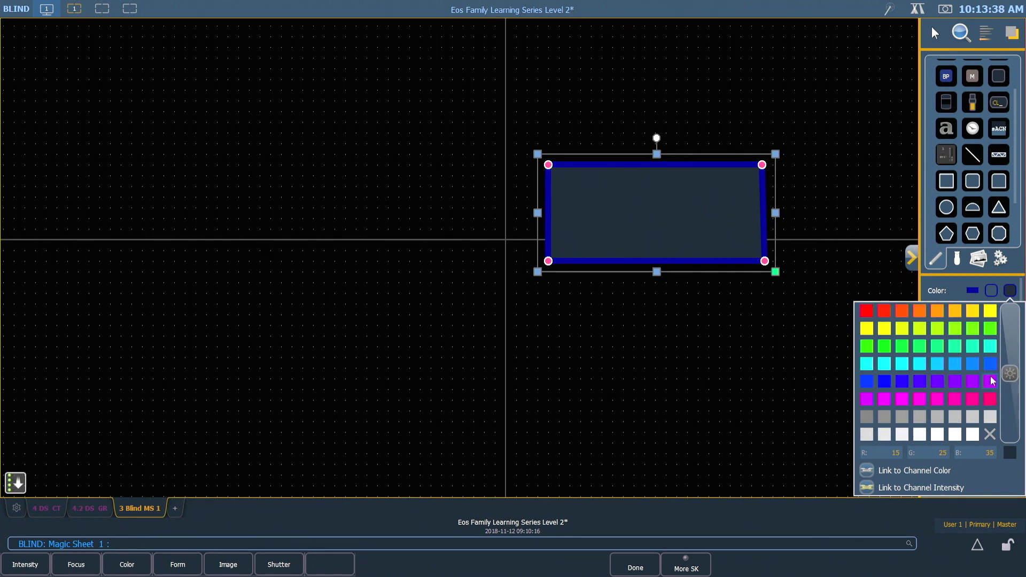
{"action": "left_click", "coordinate": [990, 381]}
{"action": "left_click", "coordinate": [1010, 292]}
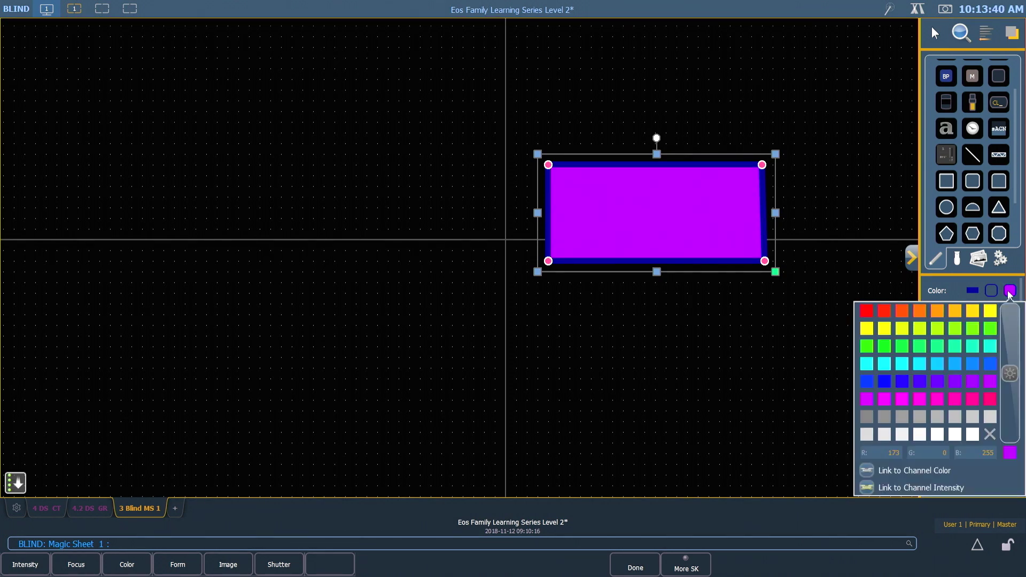
{"action": "left_click", "coordinate": [989, 434]}
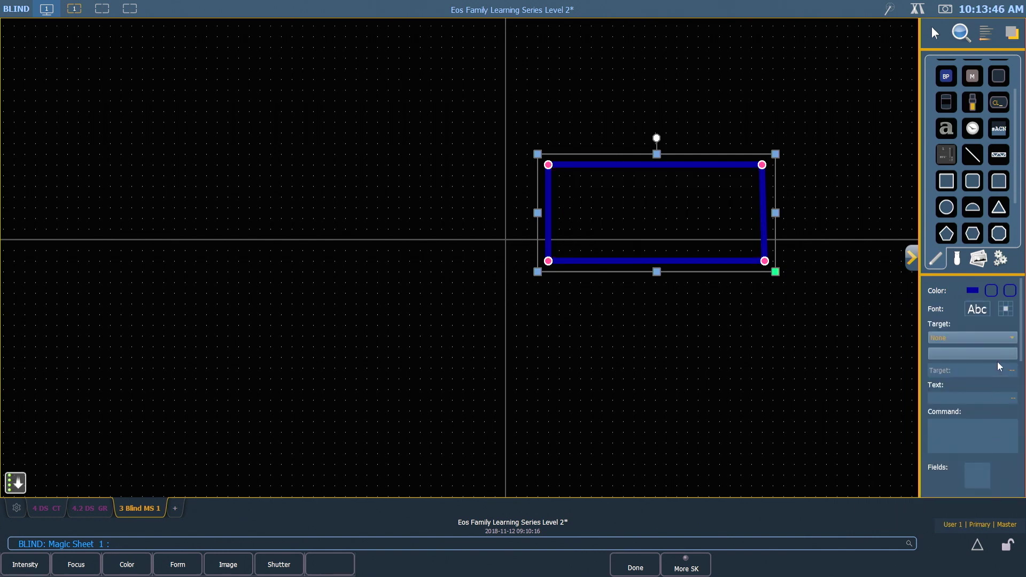
Fill the rectangle with cyan
{"action": "left_click", "coordinate": [1009, 290]}
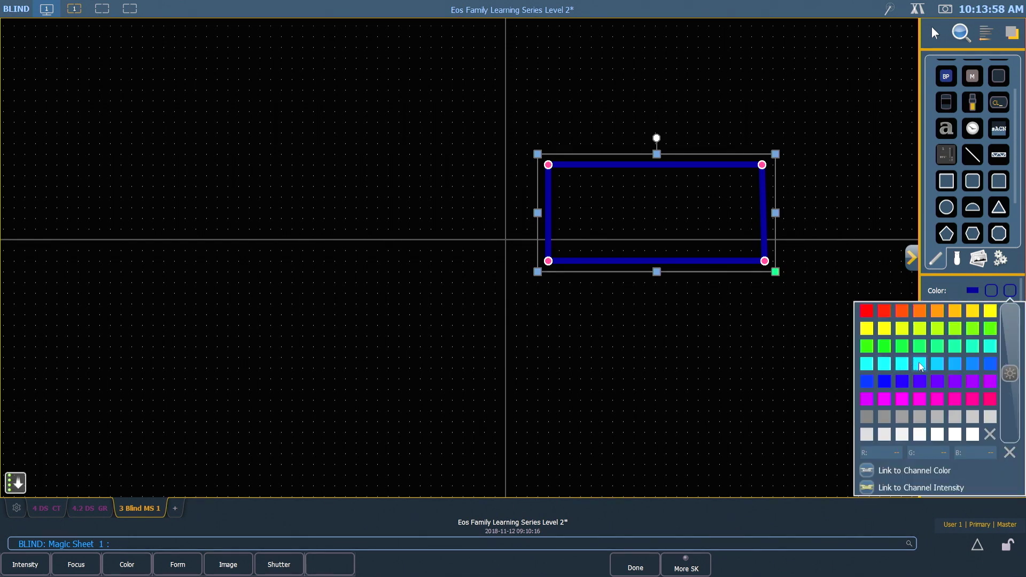
{"action": "left_click", "coordinate": [919, 364]}
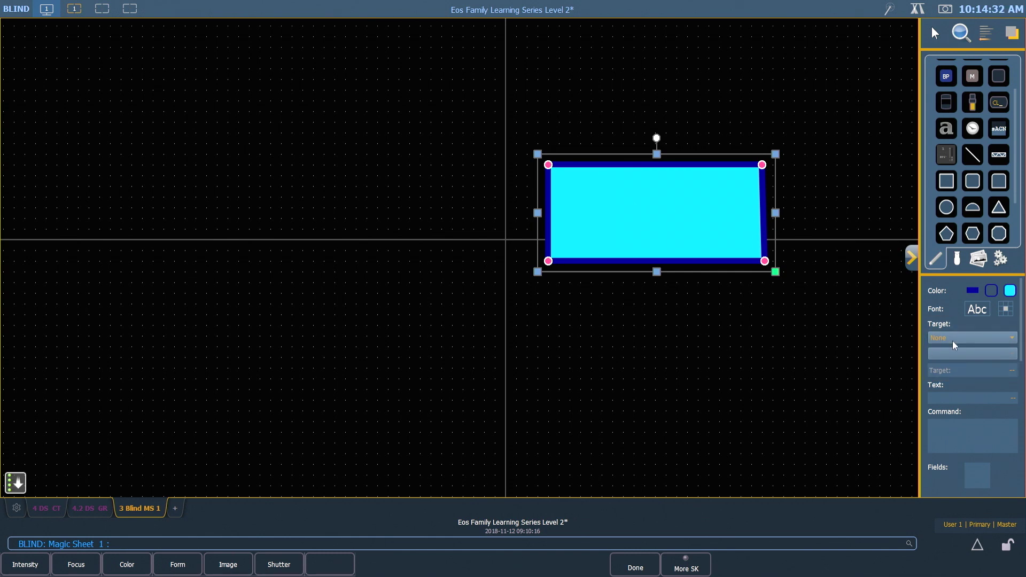
Set the rectangle's target type to Group and its target number to 1
{"action": "left_click", "coordinate": [989, 336]}
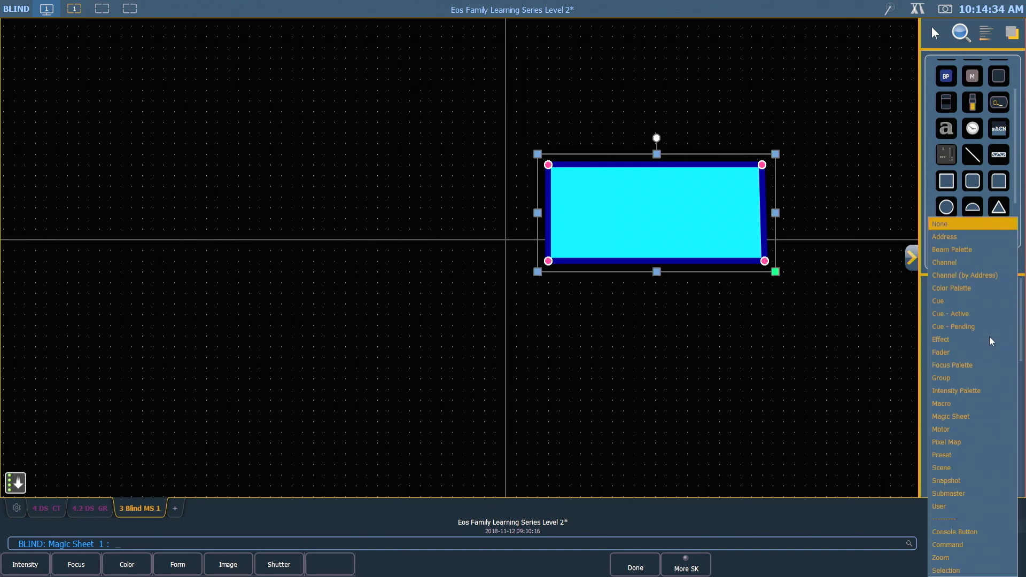
{"action": "left_click", "coordinate": [954, 378]}
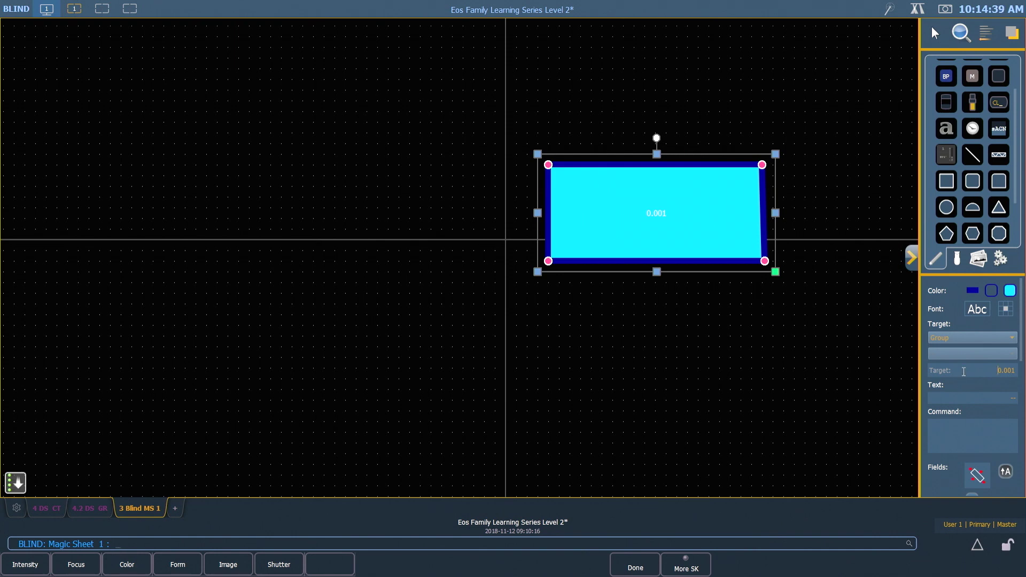
{"action": "left_click", "coordinate": [1005, 371]}
{"action": "type", "text": "1"}
{"action": "key", "text": "Return"}
Set the rectangle's display fields to Target Name for field 1, Target Id for field 2 and Label for field 3
{"action": "scroll", "coordinate": [974, 361], "scroll_direction": "down", "scroll_amount": 3}
{"action": "scroll", "coordinate": [963, 353], "scroll_direction": "down", "scroll_amount": 10}
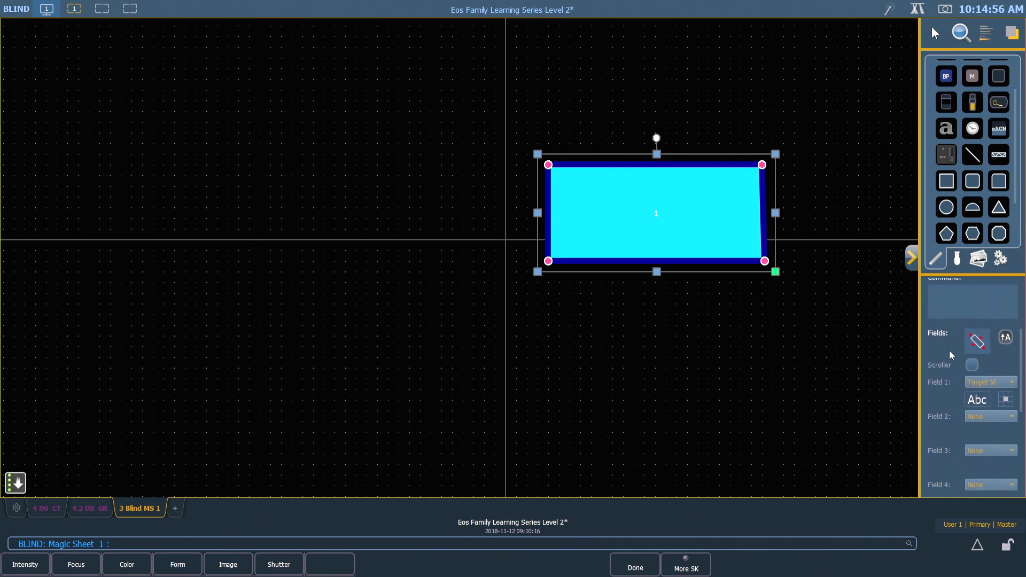
{"action": "scroll", "coordinate": [950, 351], "scroll_direction": "down", "scroll_amount": 1}
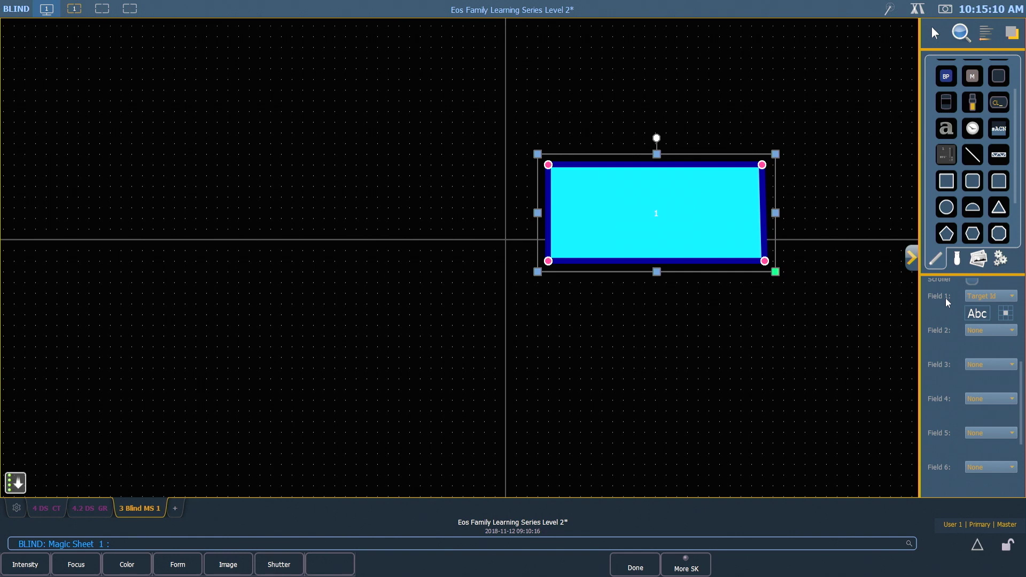
{"action": "left_click", "coordinate": [1002, 298]}
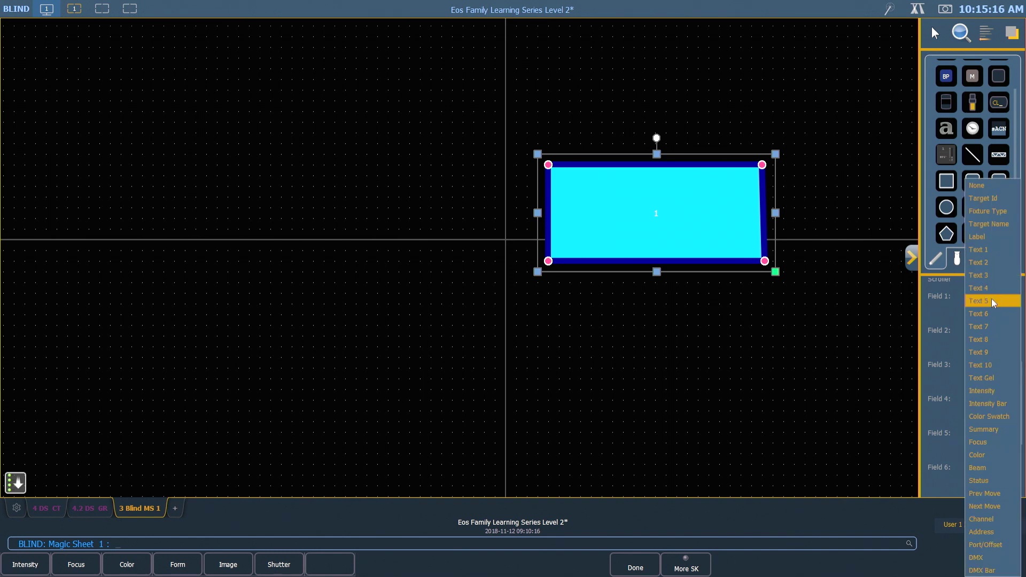
{"action": "left_click", "coordinate": [986, 224]}
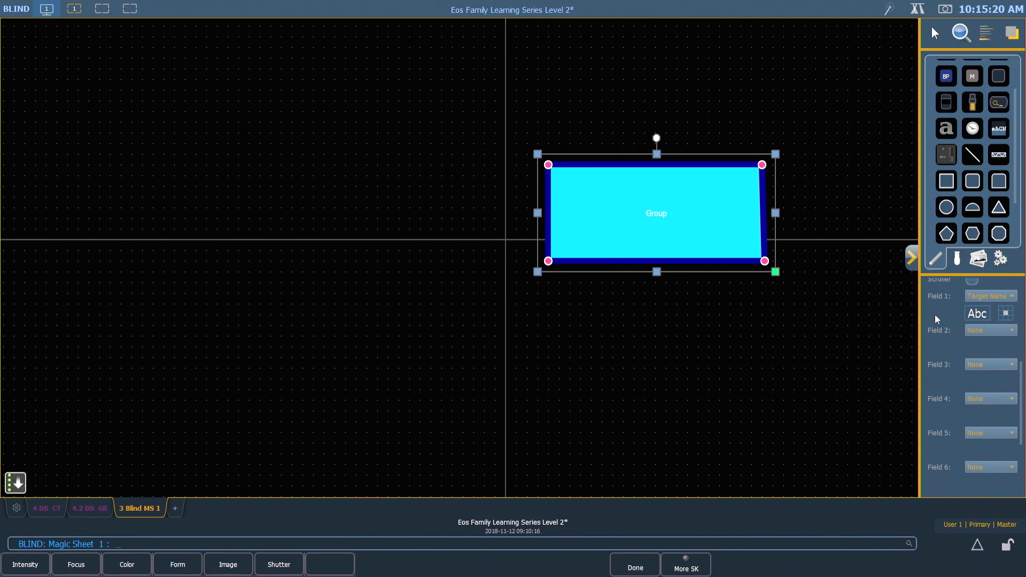
{"action": "left_click", "coordinate": [992, 331]}
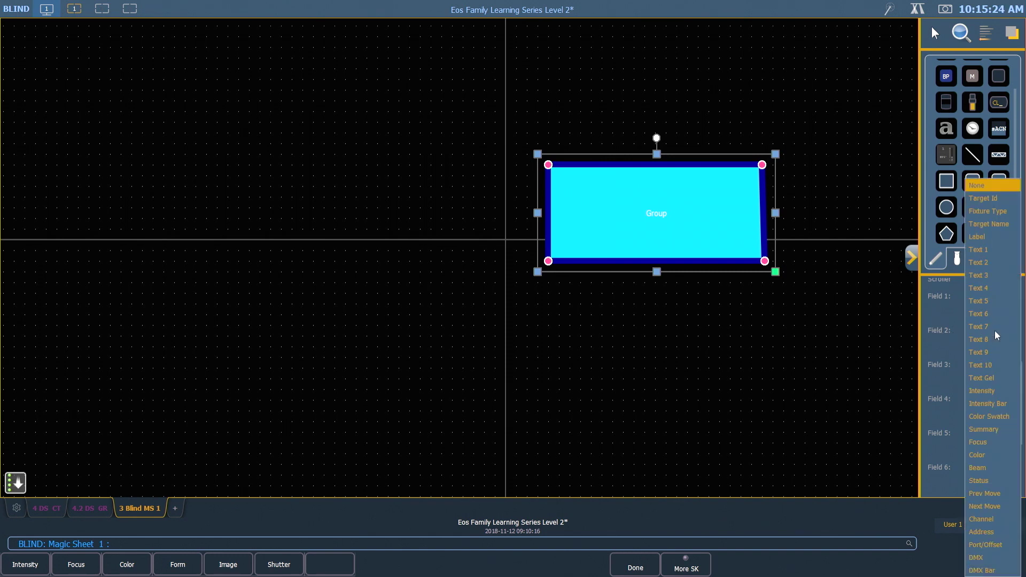
{"action": "left_click", "coordinate": [989, 201]}
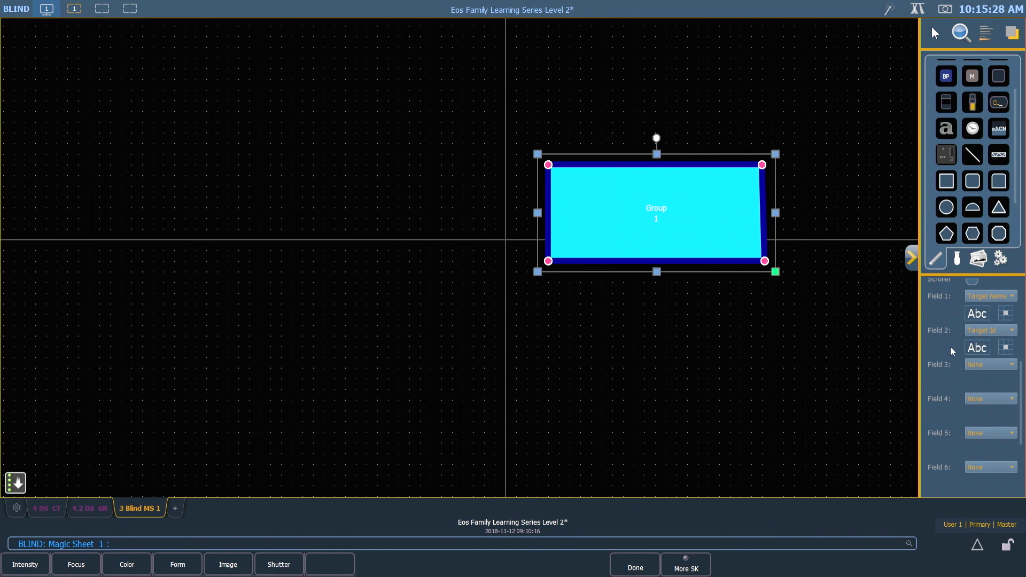
{"action": "left_click", "coordinate": [1012, 365]}
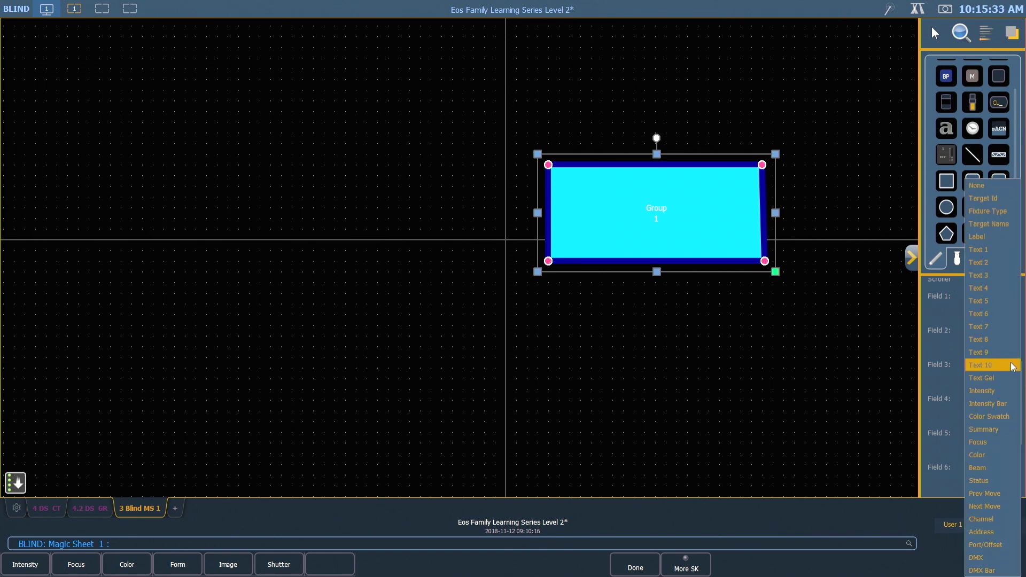
{"action": "left_click", "coordinate": [976, 238]}
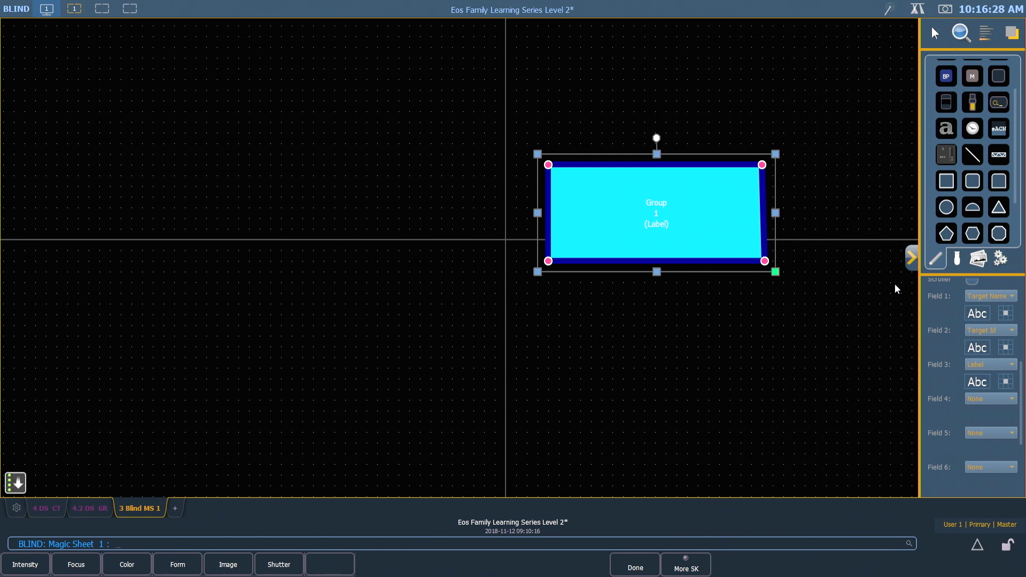
Duplicate the group 1 rectangle and delete the copy
{"action": "key", "text": "ctrl+d"}
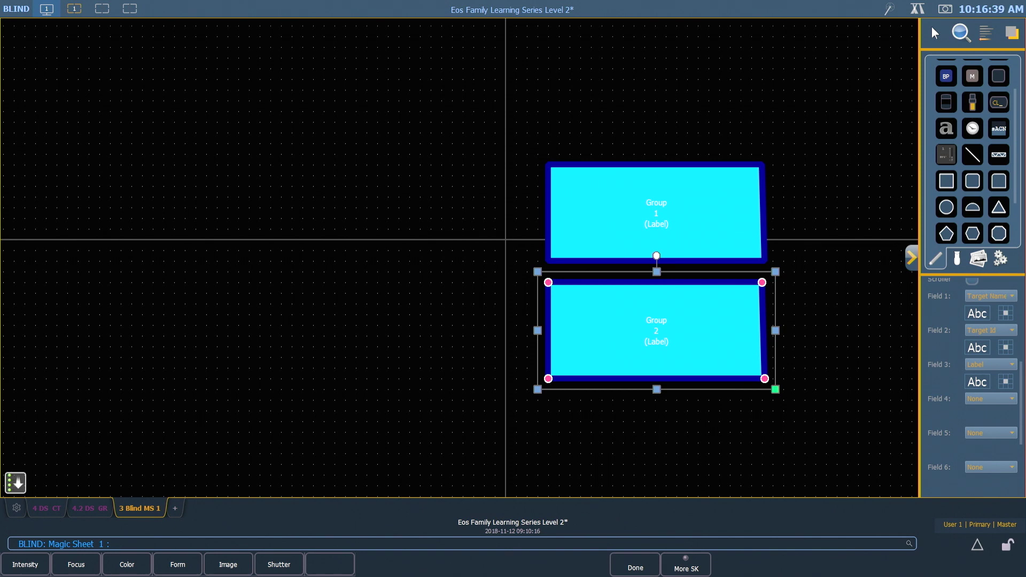
{"action": "key", "text": "Delete"}
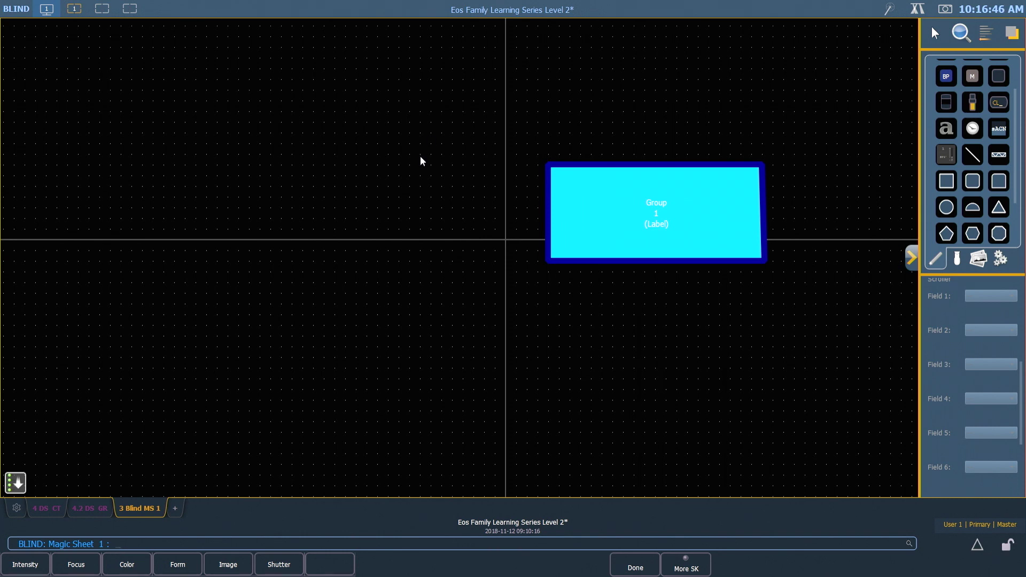
Shrink the group 1 rectangle and move it to the upper-left area of the magic sheet
{"action": "left_click", "coordinate": [559, 199]}
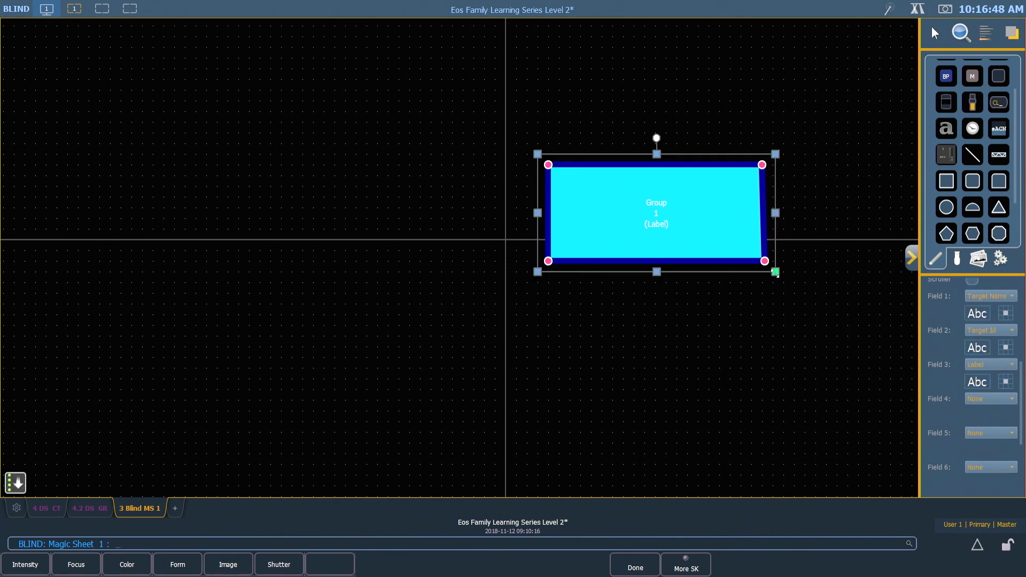
{"action": "left_click_drag", "start_coordinate": [775, 272], "coordinate": [703, 240]}
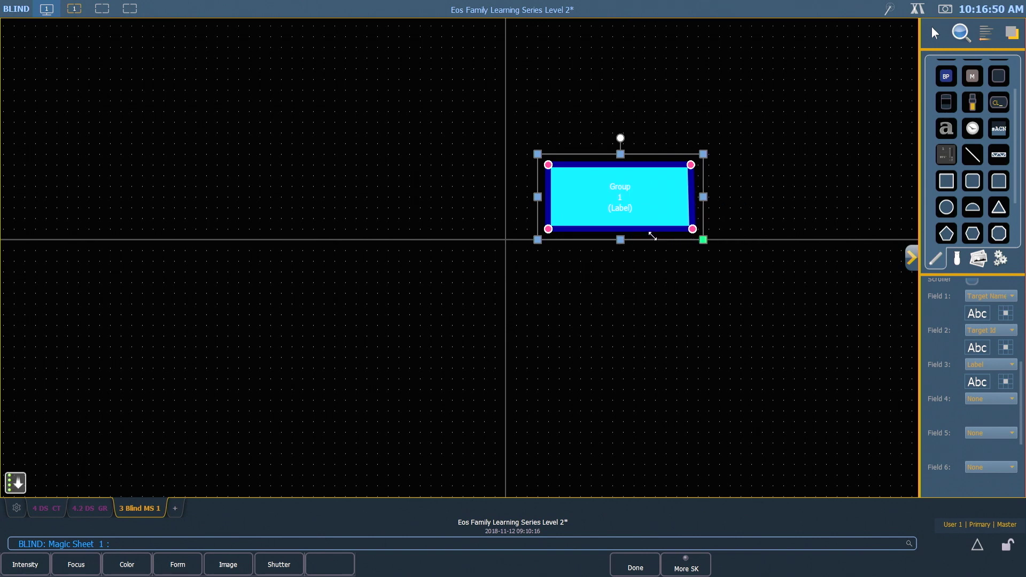
{"action": "left_click_drag", "start_coordinate": [644, 203], "coordinate": [141, 112]}
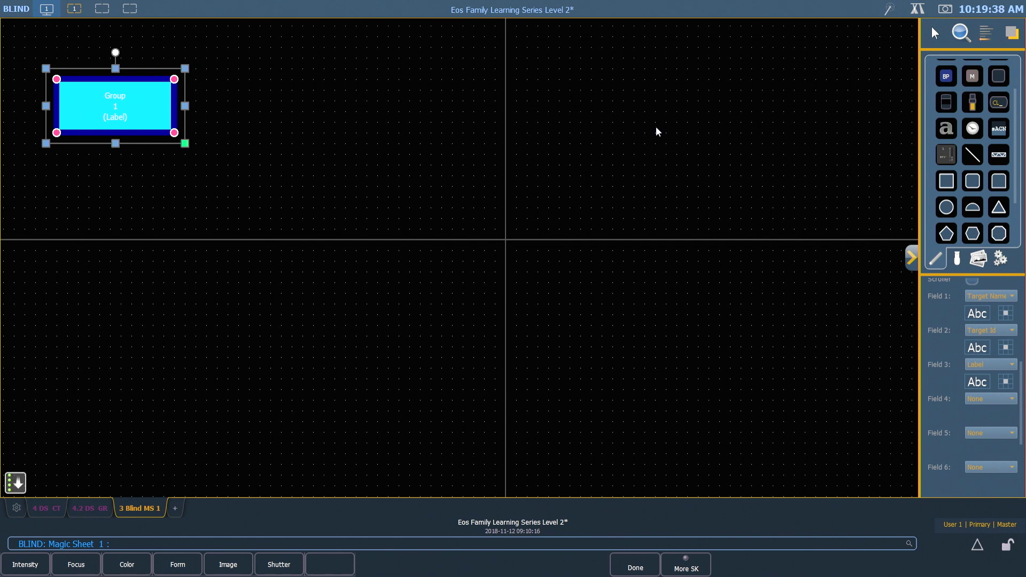
Create a rectangular array of the group 1 rectangle with 2 columns, 5 rows and a spacing of 15 both ways
{"action": "left_click", "coordinate": [986, 33]}
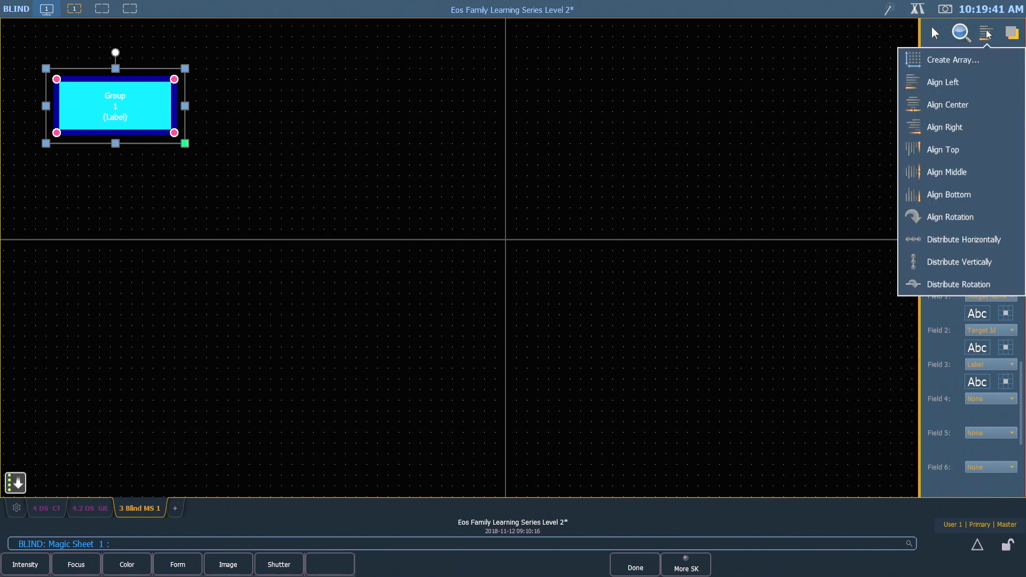
{"action": "left_click", "coordinate": [958, 62]}
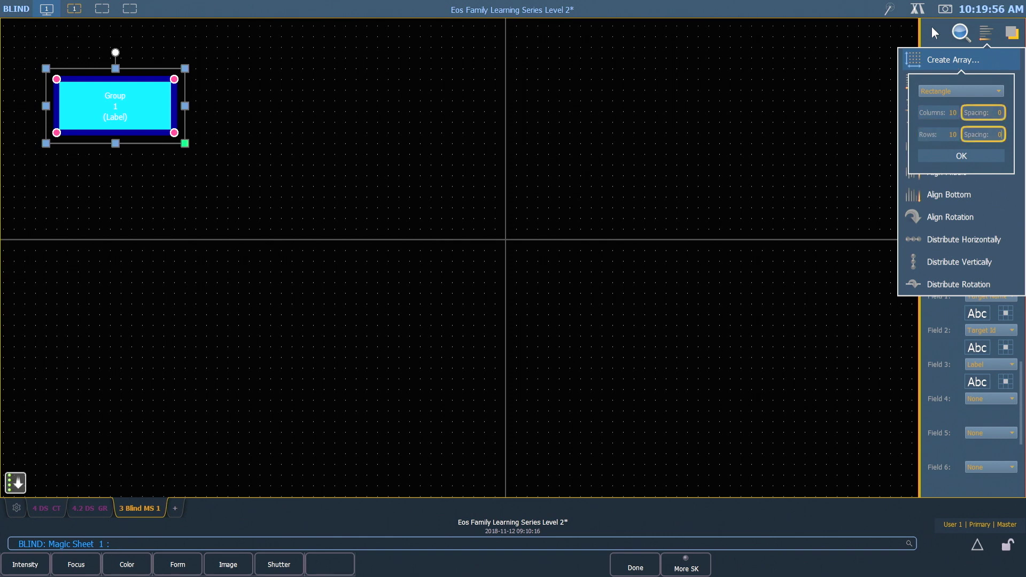
{"action": "left_click", "coordinate": [953, 112]}
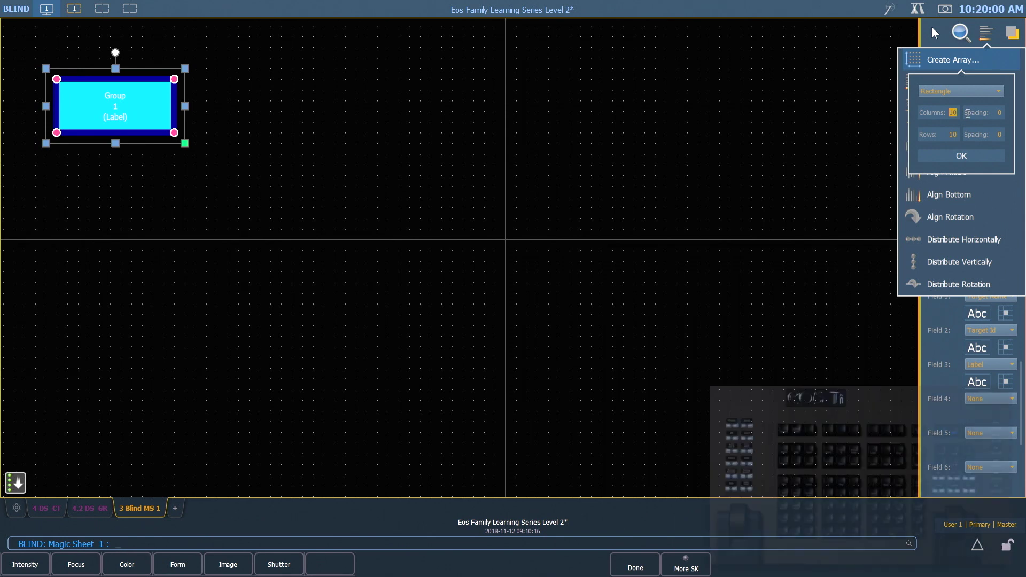
{"action": "type", "text": "2"}
{"action": "left_click", "coordinate": [956, 134]}
{"action": "type", "text": "5"}
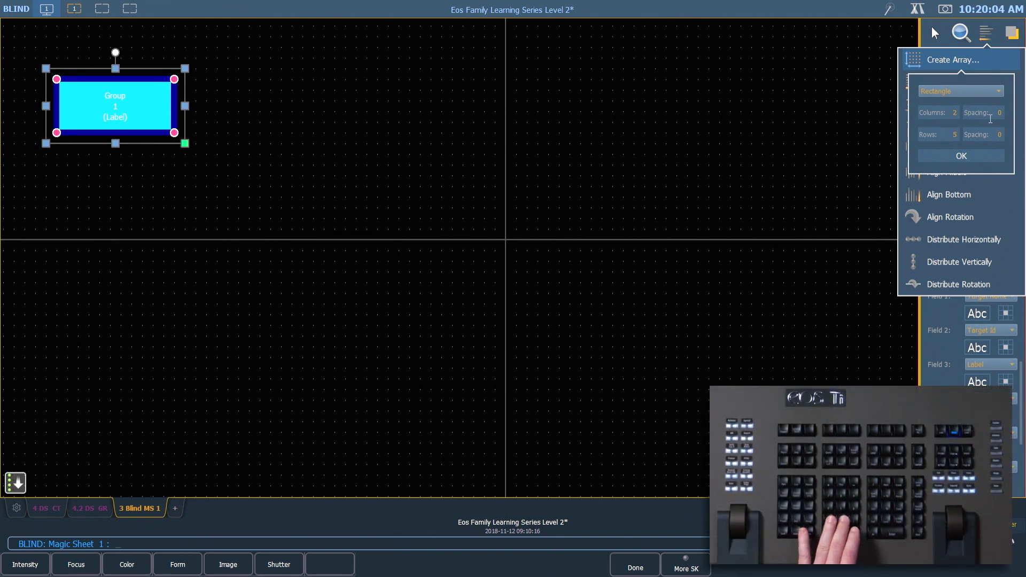
{"action": "left_click", "coordinate": [990, 114]}
{"action": "type", "text": "15"}
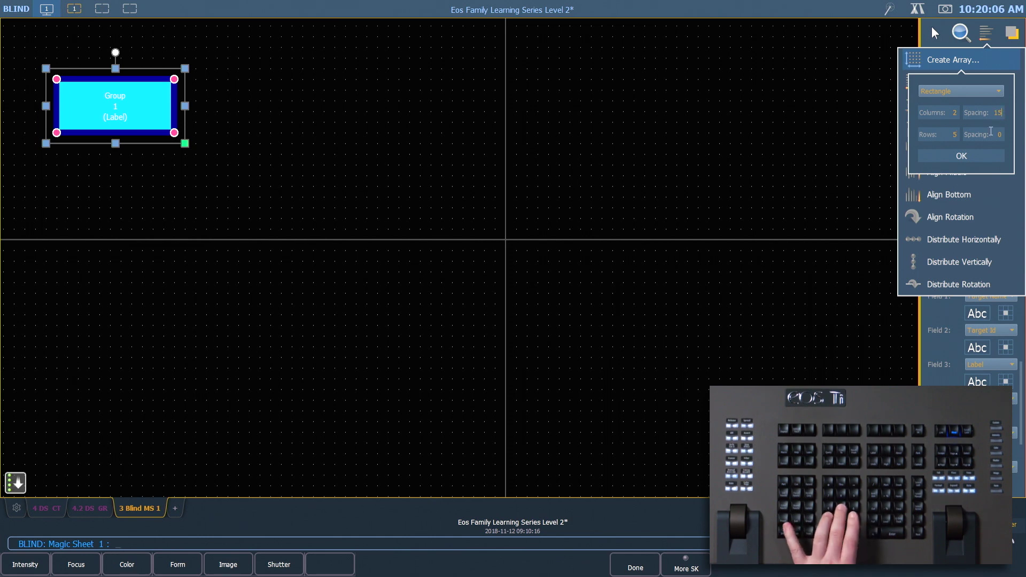
{"action": "left_click", "coordinate": [990, 132]}
{"action": "type", "text": "15"}
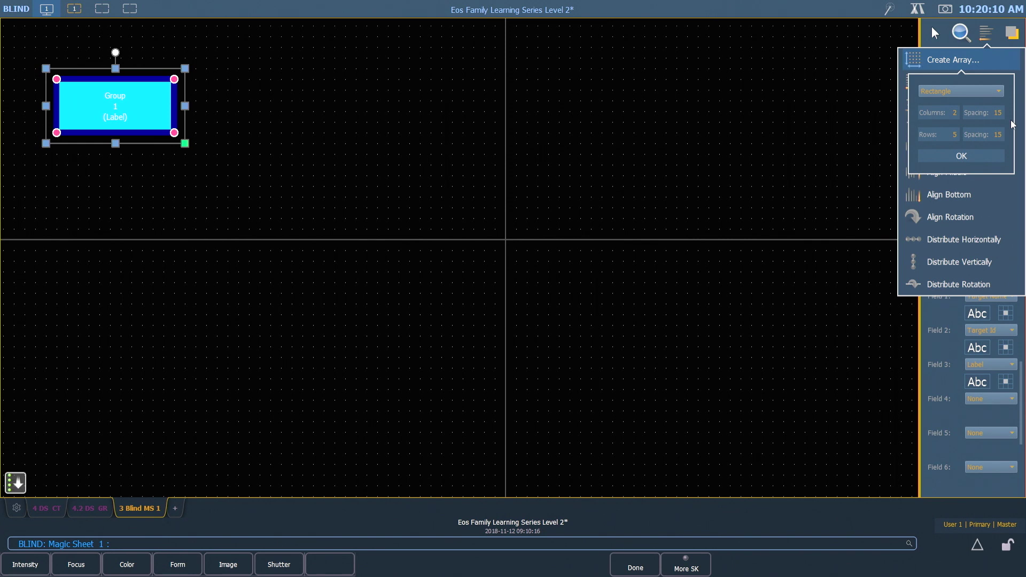
{"action": "left_click", "coordinate": [965, 157]}
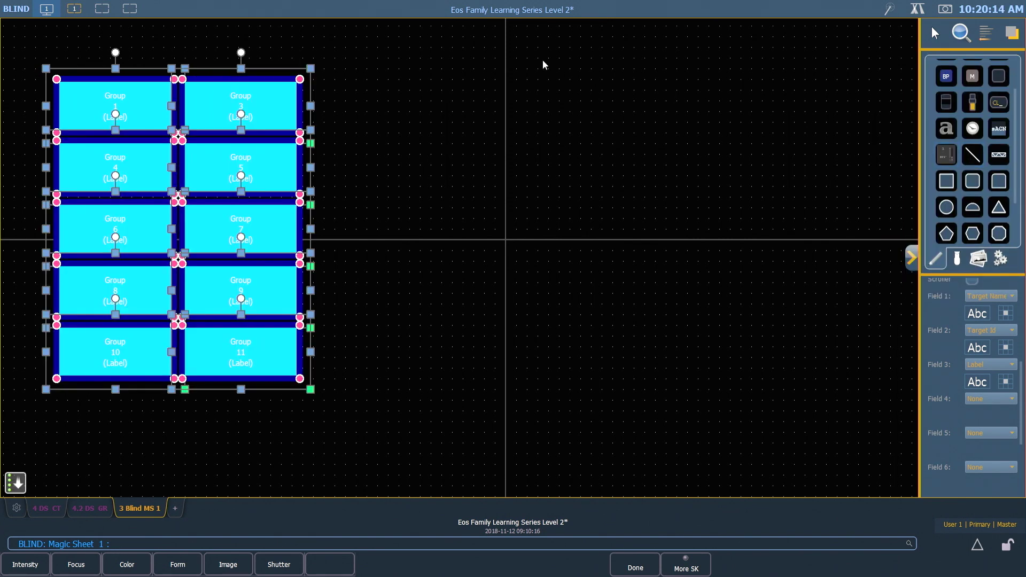
{"action": "left_click", "coordinate": [446, 87]}
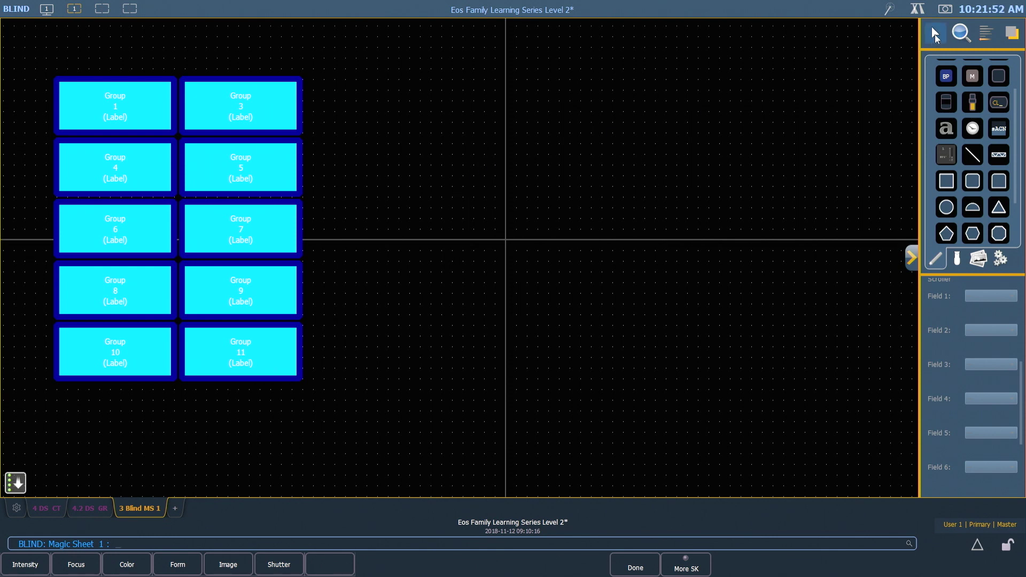
Set up sequential target numbering for Group starting at 2 and apply it to the second rectangle in the first row
{"action": "left_click", "coordinate": [934, 34]}
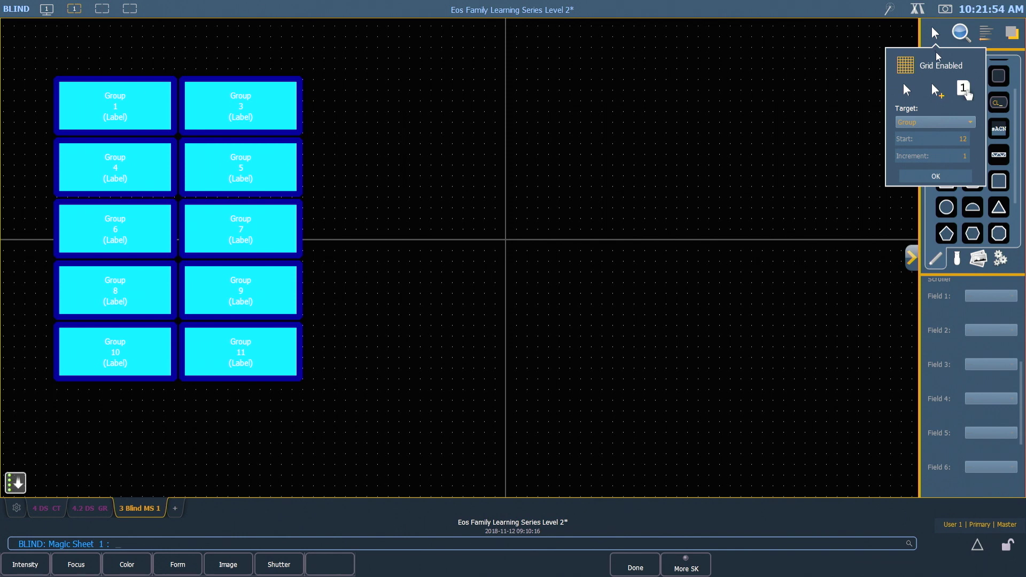
{"action": "left_click", "coordinate": [961, 89]}
{"action": "left_click", "coordinate": [963, 88]}
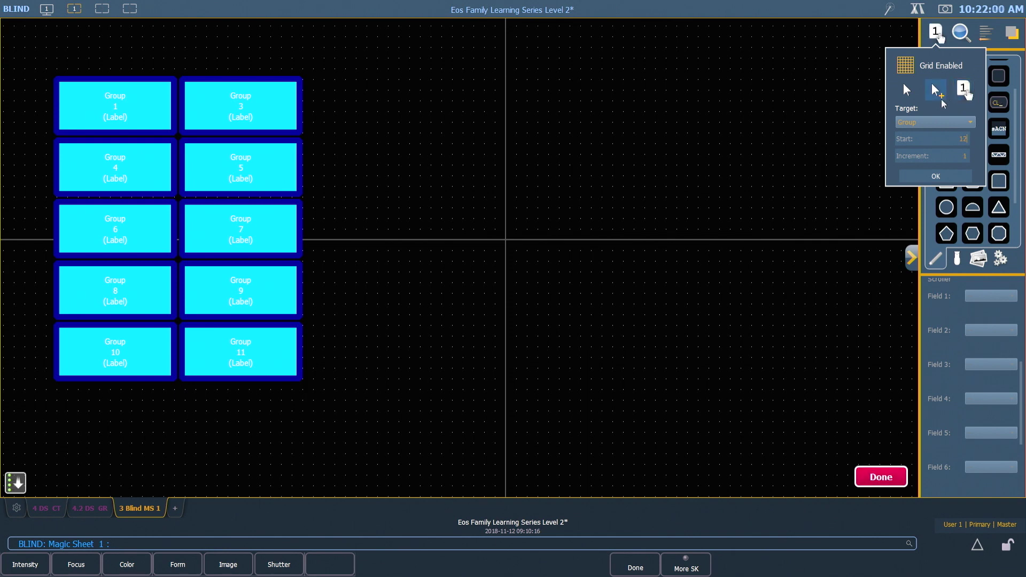
{"action": "left_click", "coordinate": [971, 124]}
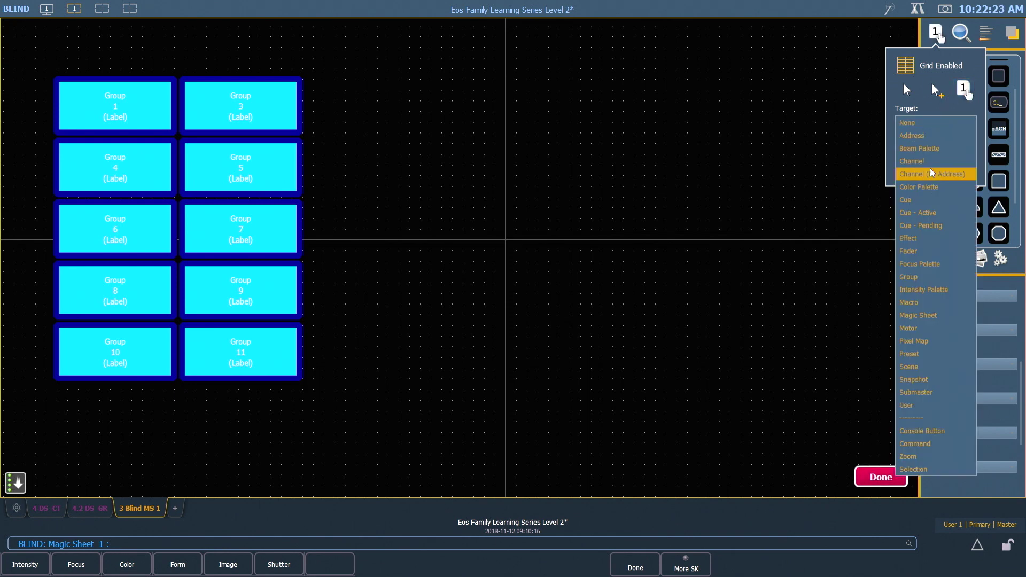
{"action": "left_click", "coordinate": [920, 277]}
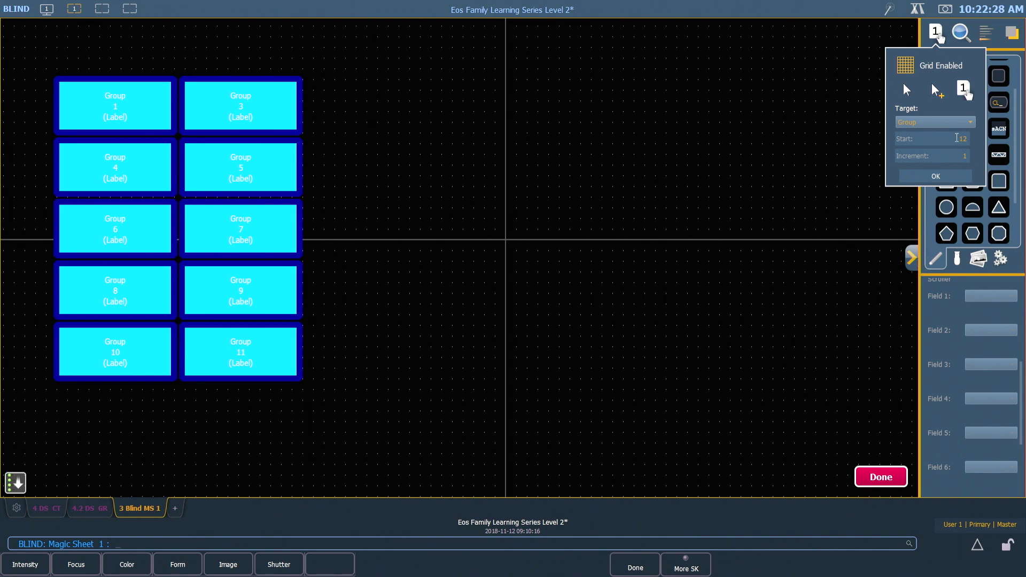
{"action": "left_click", "coordinate": [969, 139]}
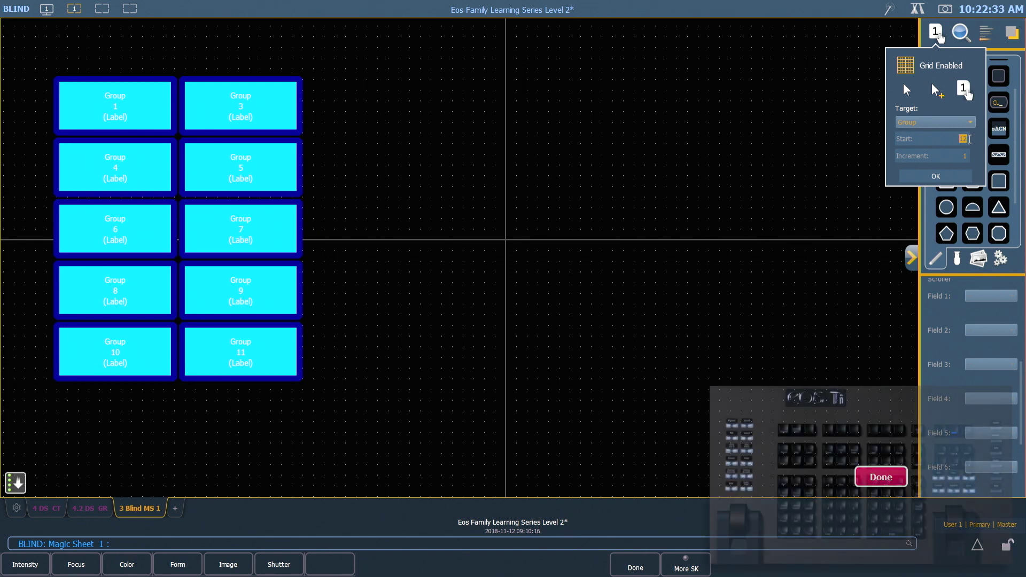
{"action": "type", "text": "2"}
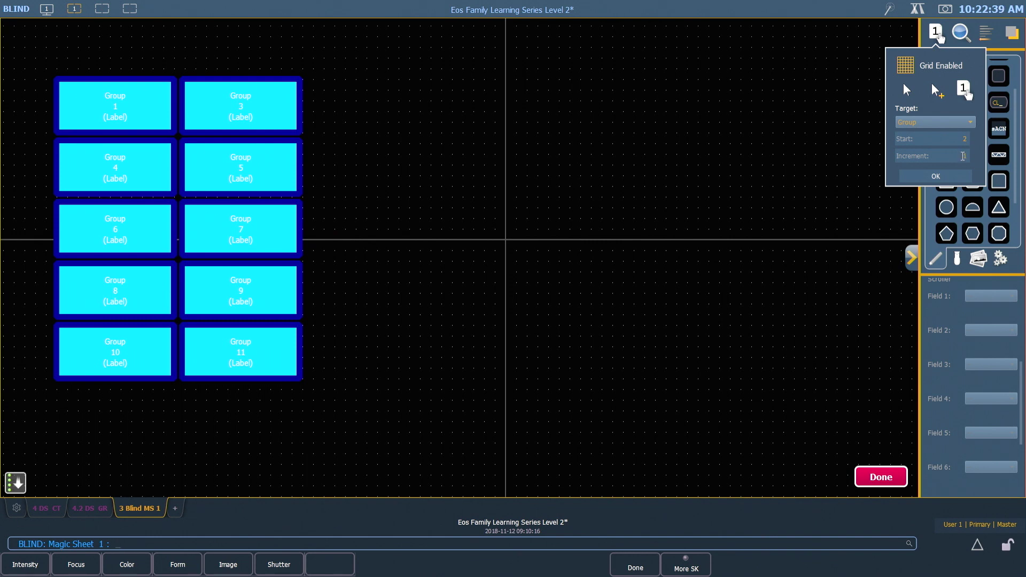
{"action": "left_click", "coordinate": [936, 176]}
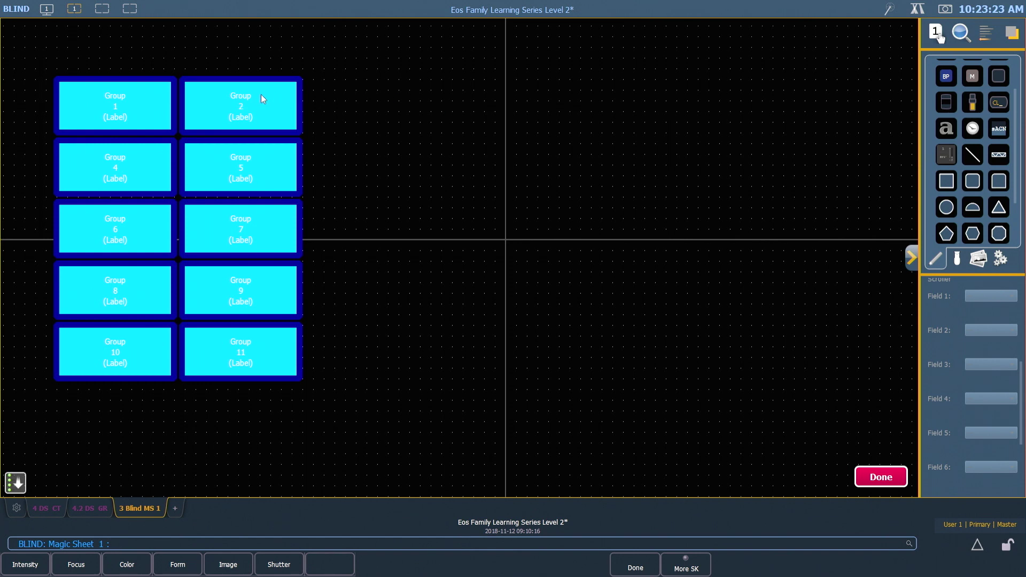
Renumber the remaining eight rectangles row by row as groups 3 to 10 and finish the numbering
{"action": "left_click", "coordinate": [115, 161]}
{"action": "left_click", "coordinate": [194, 168]}
{"action": "left_click", "coordinate": [144, 225]}
{"action": "left_click", "coordinate": [202, 226]}
{"action": "left_click", "coordinate": [158, 293]}
{"action": "left_click", "coordinate": [209, 297]}
{"action": "left_click", "coordinate": [140, 344]}
{"action": "left_click", "coordinate": [219, 346]}
{"action": "left_click", "coordinate": [879, 478]}
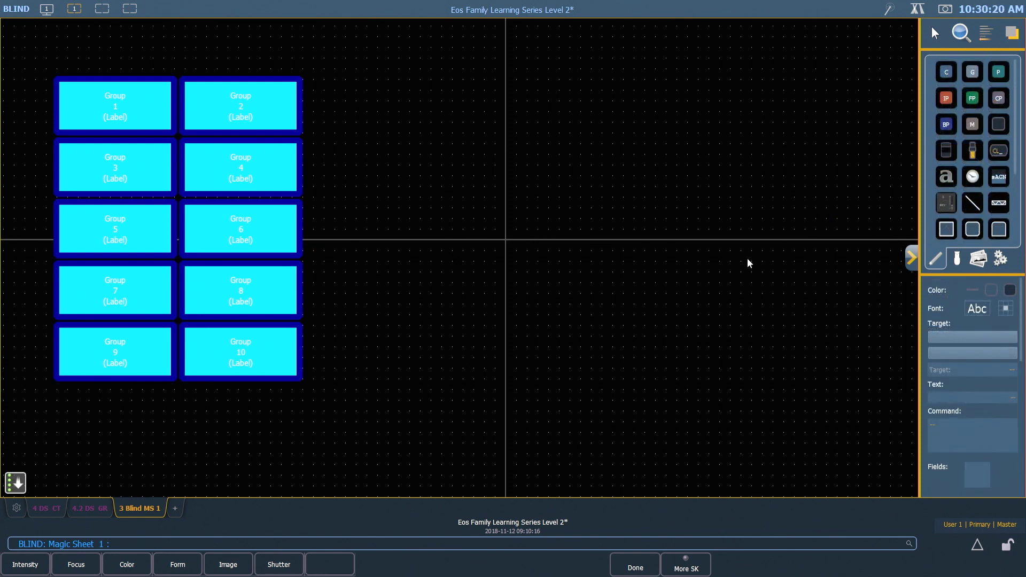
Place a round-topped fixture symbol beside the group rectangles and rotate it 180 degrees
{"action": "left_click", "coordinate": [957, 259]}
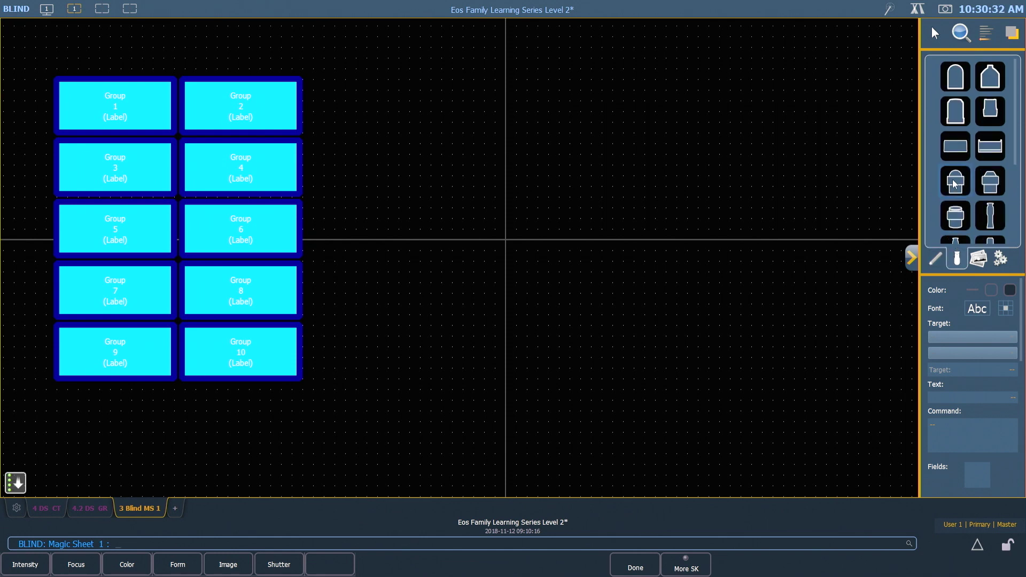
{"action": "left_click", "coordinate": [955, 184]}
{"action": "left_click_drag", "start_coordinate": [955, 184], "coordinate": [427, 319]}
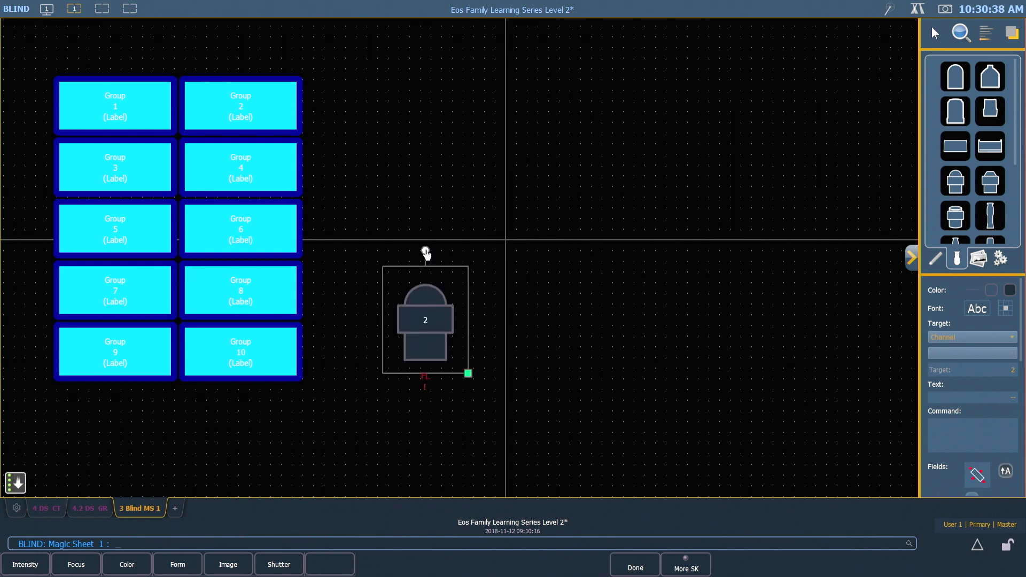
{"action": "left_click_drag", "start_coordinate": [426, 251], "coordinate": [428, 378]}
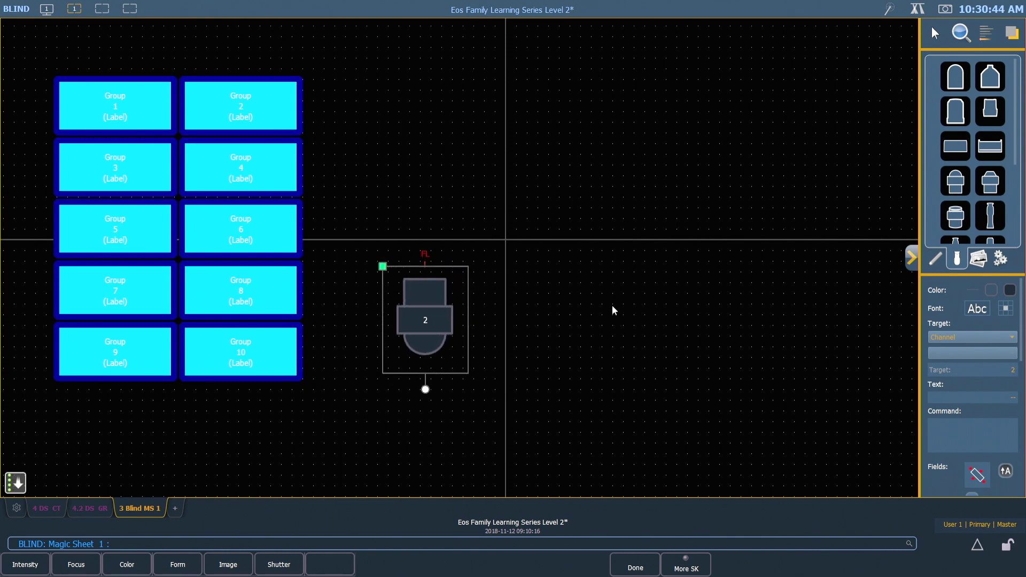
Set the fixture symbol's target channel to 101 and review its display fields
{"action": "left_click", "coordinate": [1011, 369]}
{"action": "type", "text": "101"}
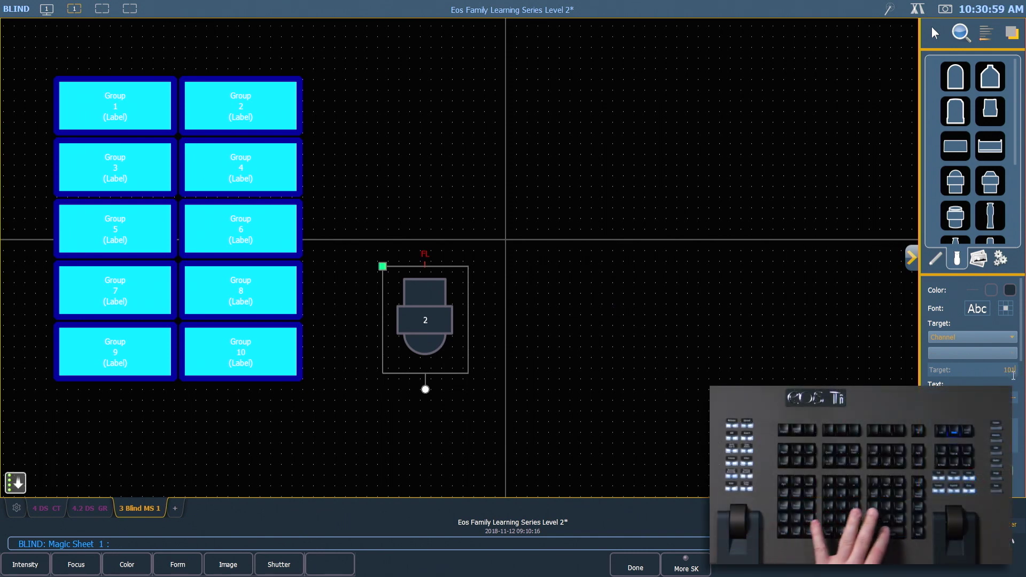
{"action": "key", "text": "Return"}
{"action": "scroll", "coordinate": [961, 374], "scroll_direction": "down", "scroll_amount": 1}
{"action": "scroll", "coordinate": [951, 366], "scroll_direction": "down", "scroll_amount": 5}
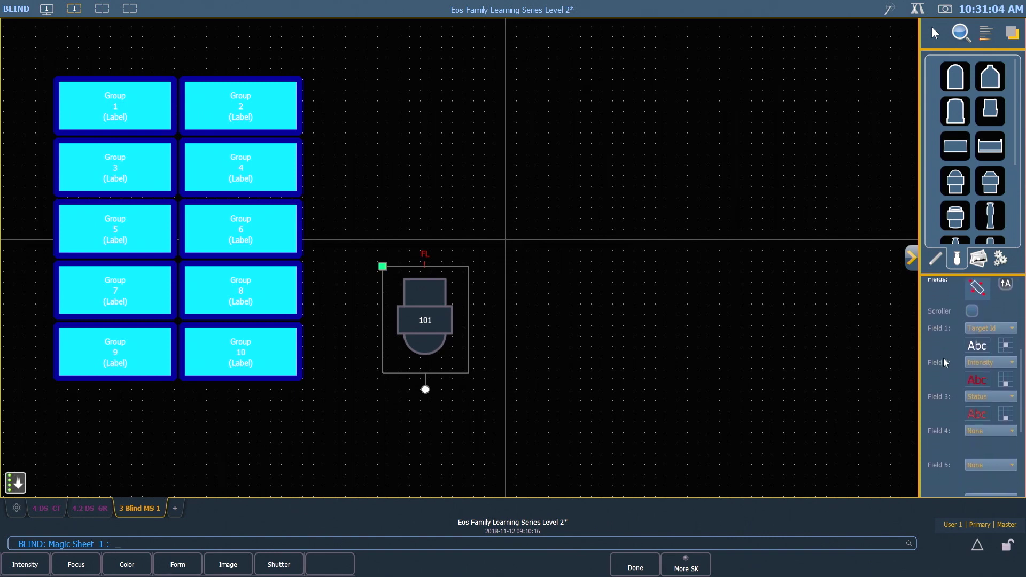
{"action": "scroll", "coordinate": [943, 358], "scroll_direction": "down", "scroll_amount": 1}
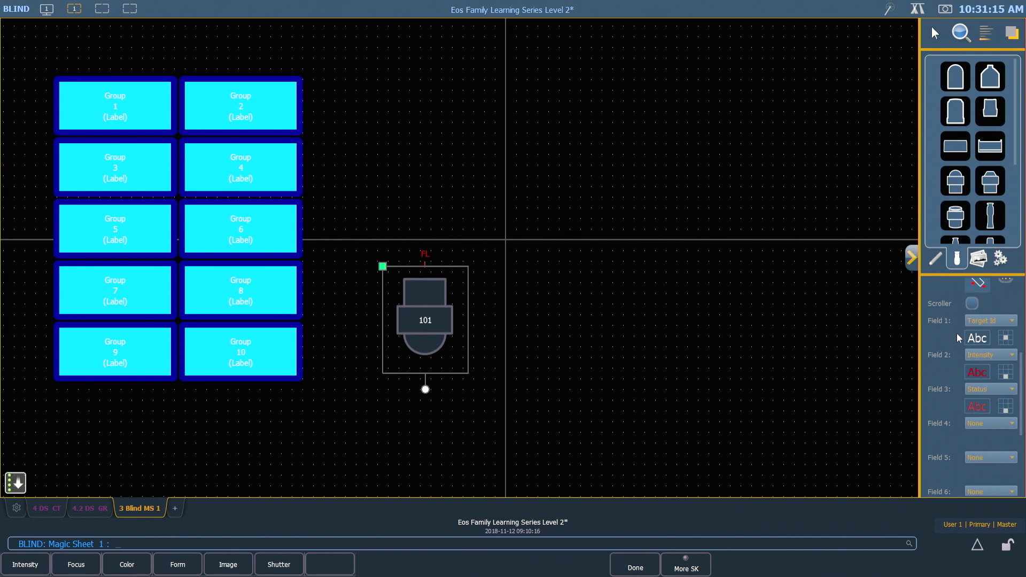
Change the font of the fixture symbol's Field 1 (Target Id) text to Georgia
{"action": "left_click", "coordinate": [982, 342]}
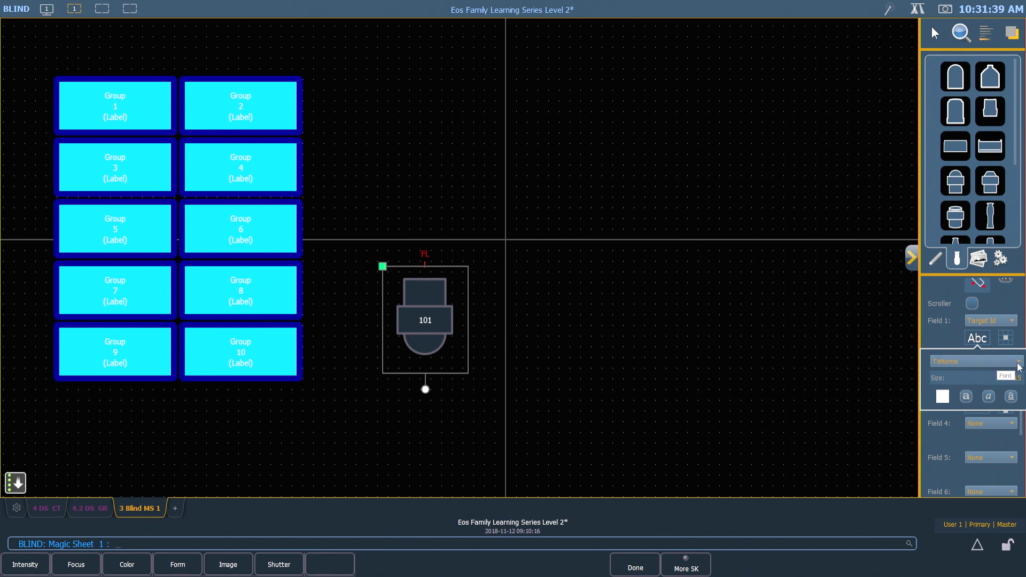
{"action": "left_click", "coordinate": [1018, 364]}
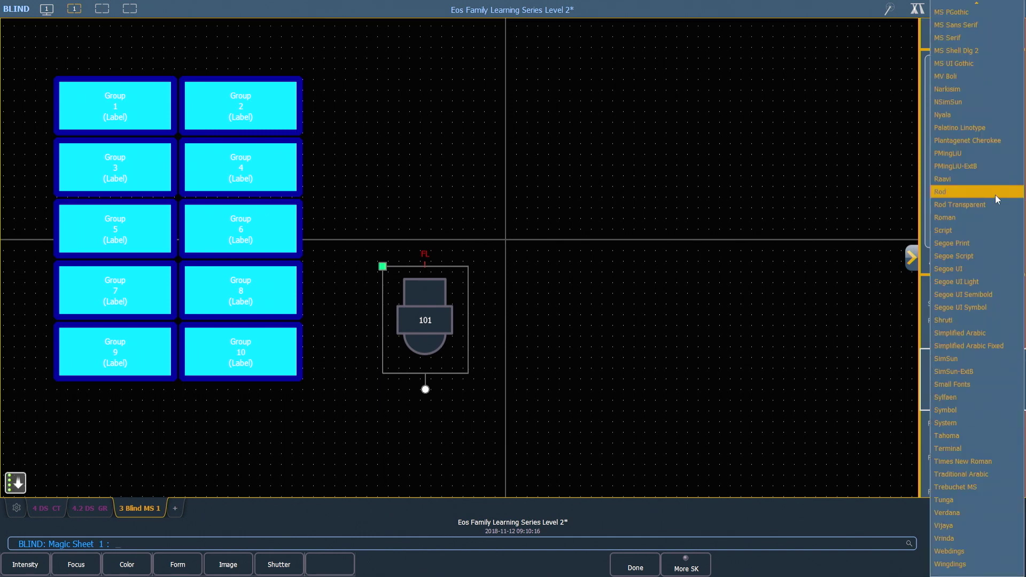
{"action": "scroll", "coordinate": [1003, 203], "scroll_direction": "up", "scroll_amount": 7}
{"action": "scroll", "coordinate": [1004, 204], "scroll_direction": "up", "scroll_amount": 13}
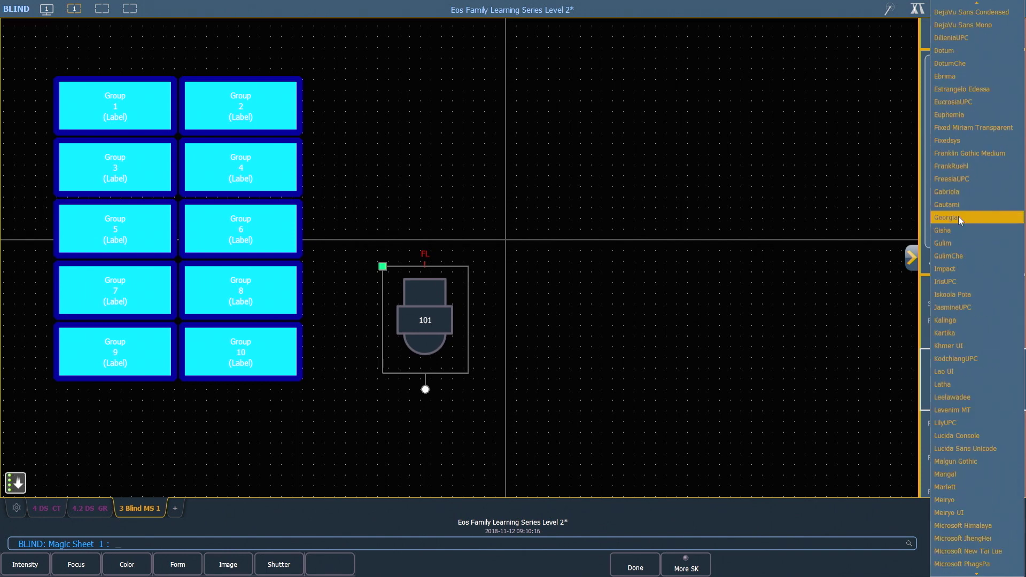
{"action": "left_click", "coordinate": [959, 219]}
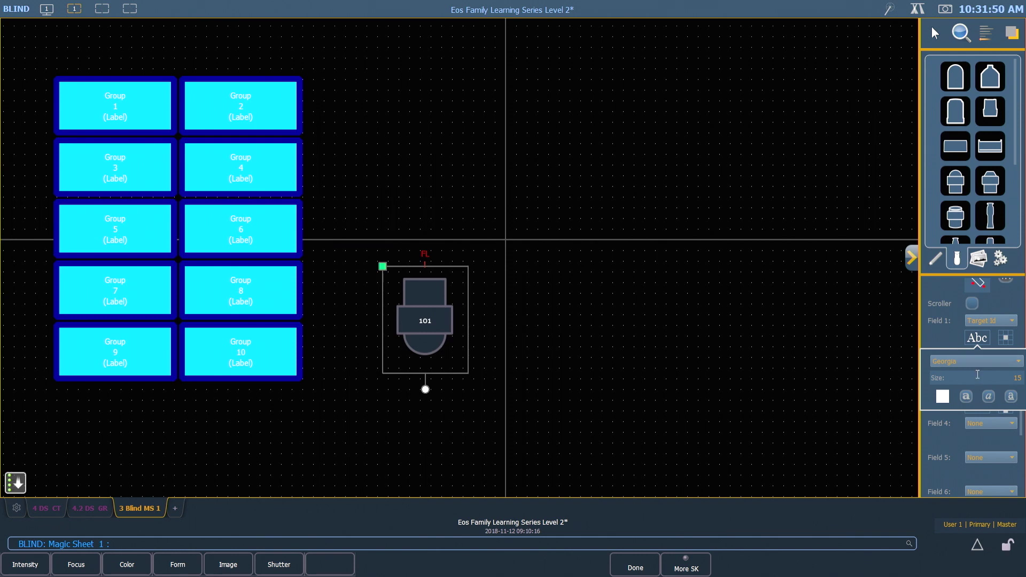
Set the Target Id text size to 25 and check its colour choices without changing the colour
{"action": "left_click", "coordinate": [1005, 375]}
{"action": "left_click_drag", "start_coordinate": [1005, 375], "coordinate": [1022, 379]}
{"action": "type", "text": "25"}
{"action": "key", "text": "Return"}
{"action": "left_click", "coordinate": [943, 397]}
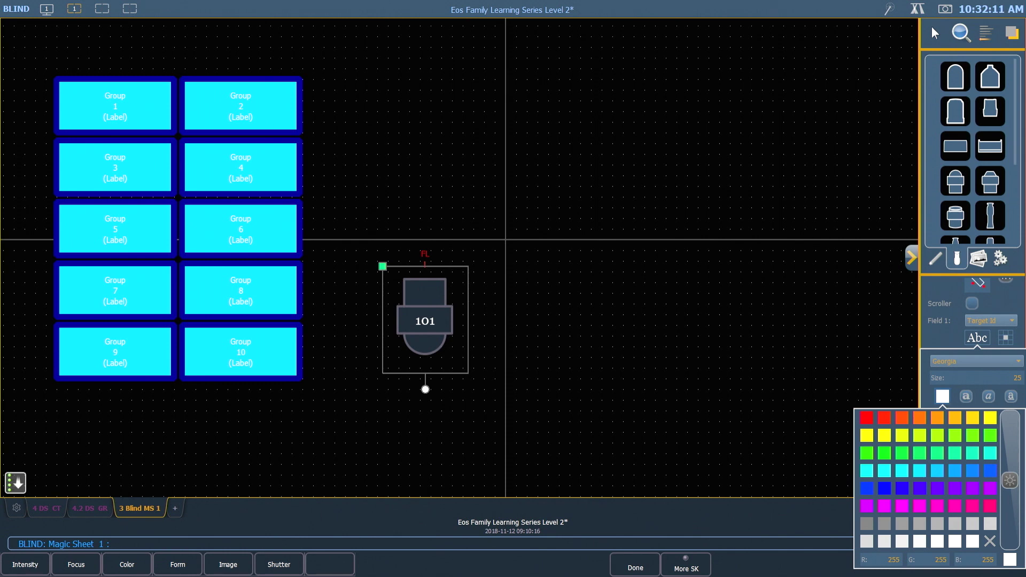
{"action": "left_click", "coordinate": [944, 398]}
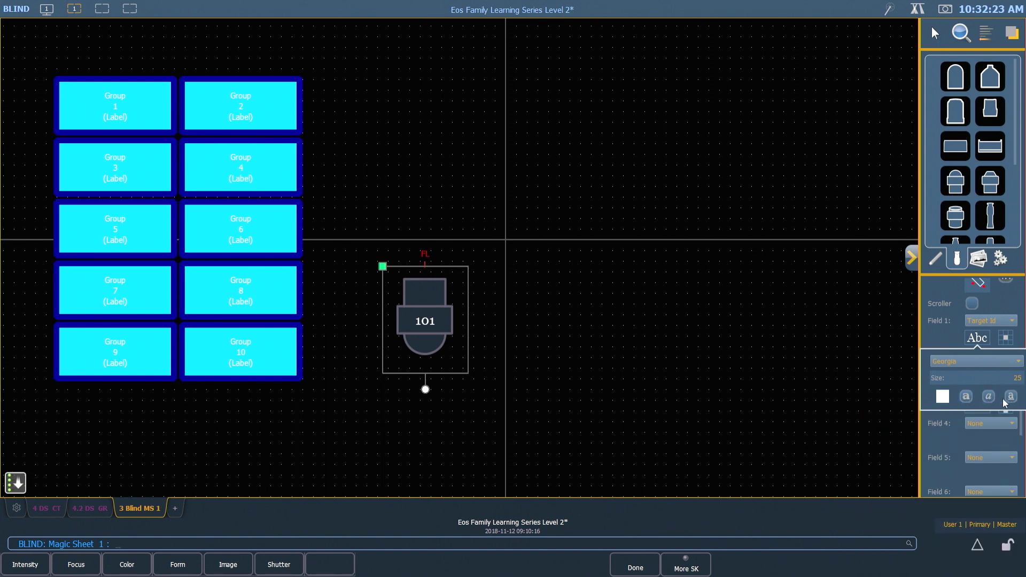
{"action": "left_click", "coordinate": [977, 340]}
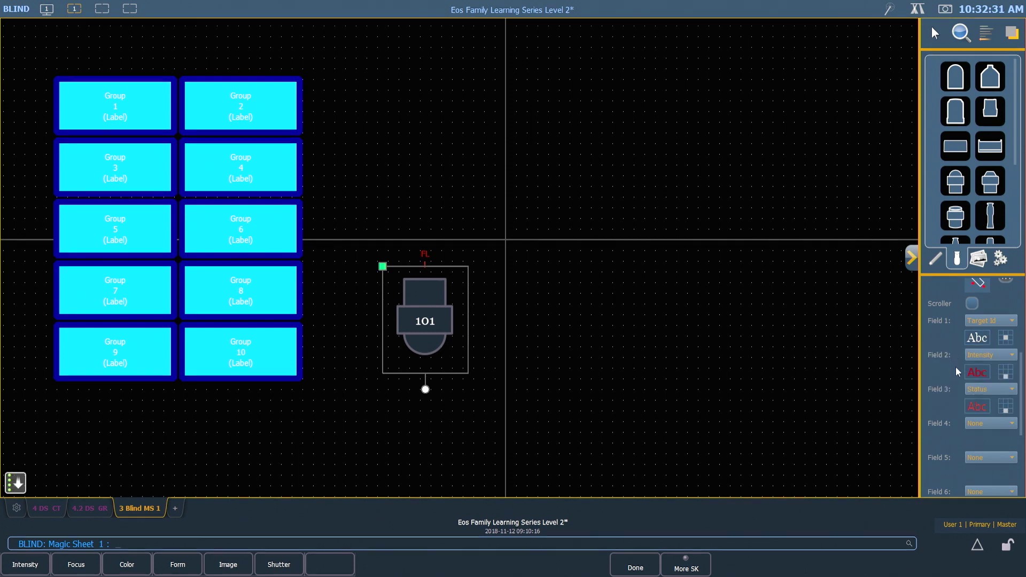
Anchor the fixture symbol's Intensity field at top centre with larger text, and set Field 3 to None
{"action": "left_click", "coordinate": [1007, 372]}
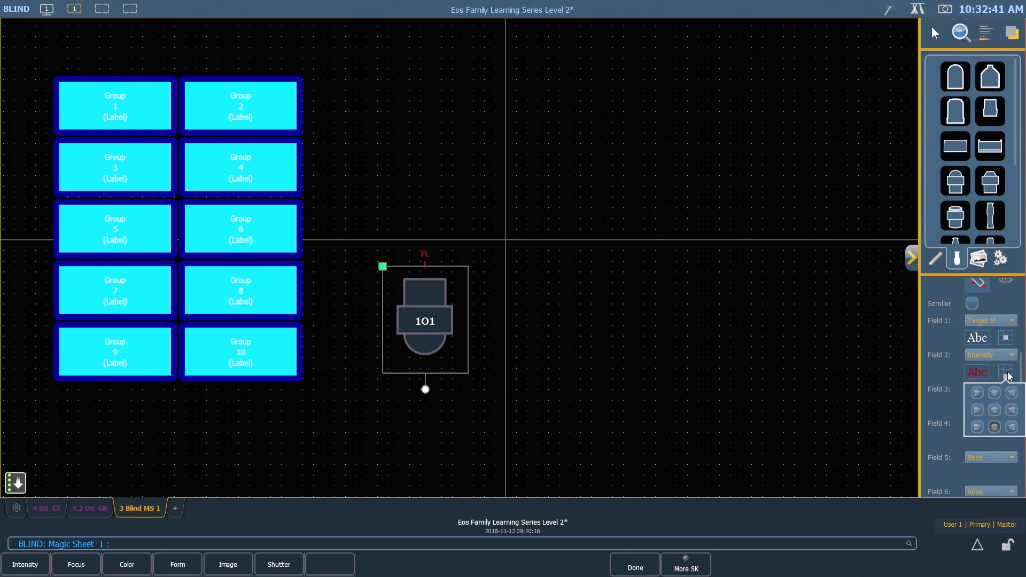
{"action": "left_click", "coordinate": [995, 427]}
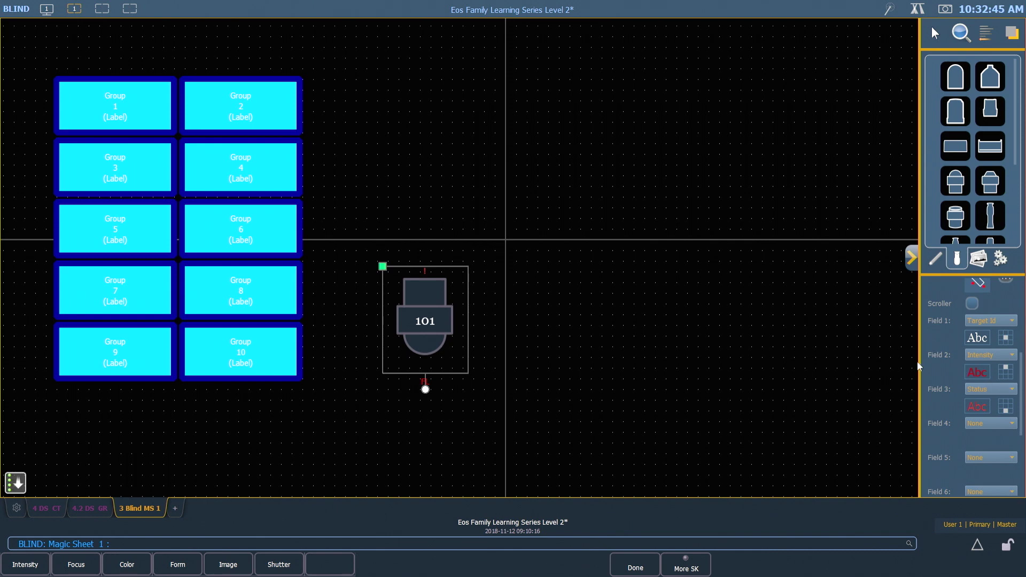
{"action": "left_click", "coordinate": [978, 372]}
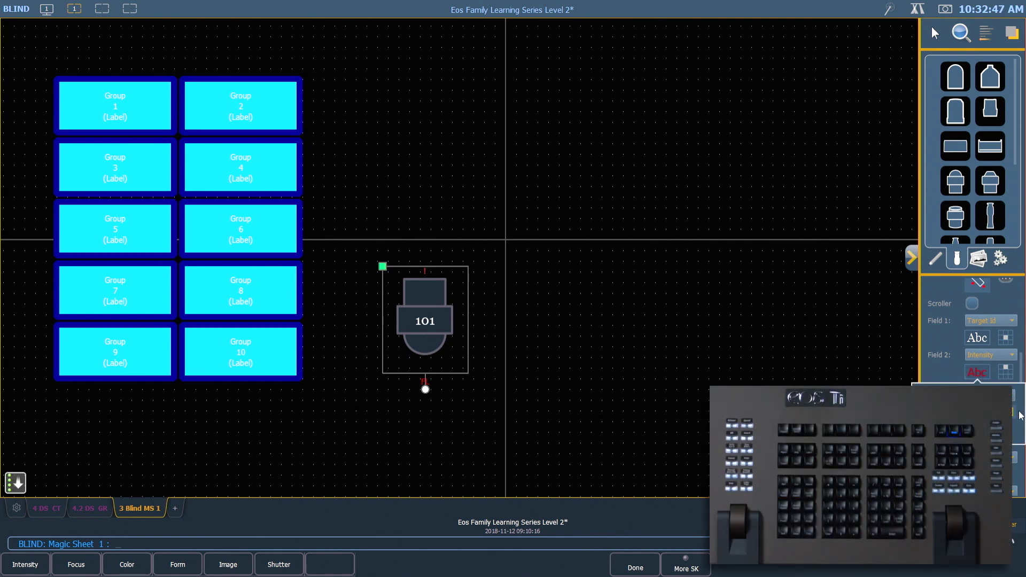
{"action": "left_click", "coordinate": [967, 393]}
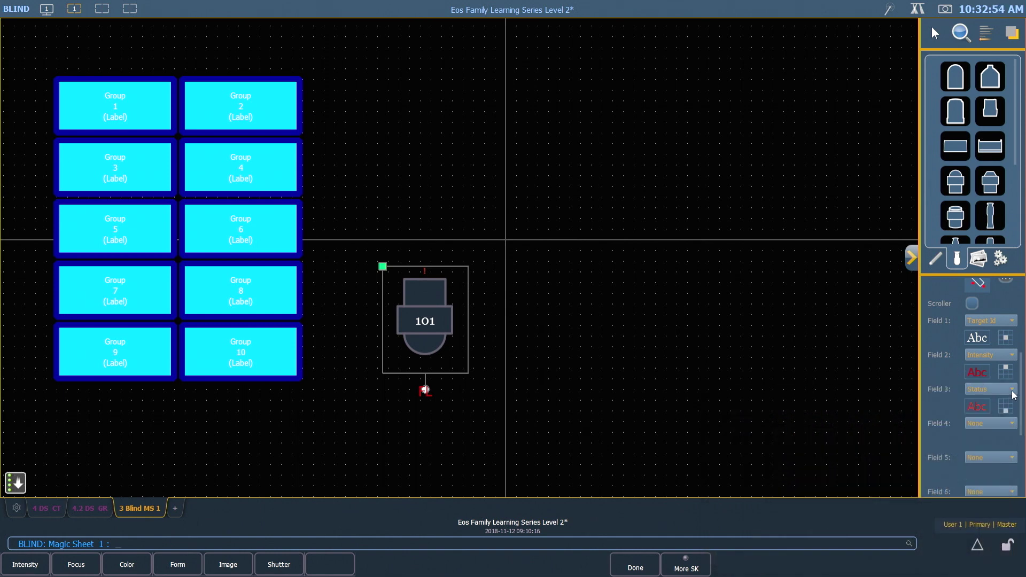
{"action": "left_click", "coordinate": [1010, 390]}
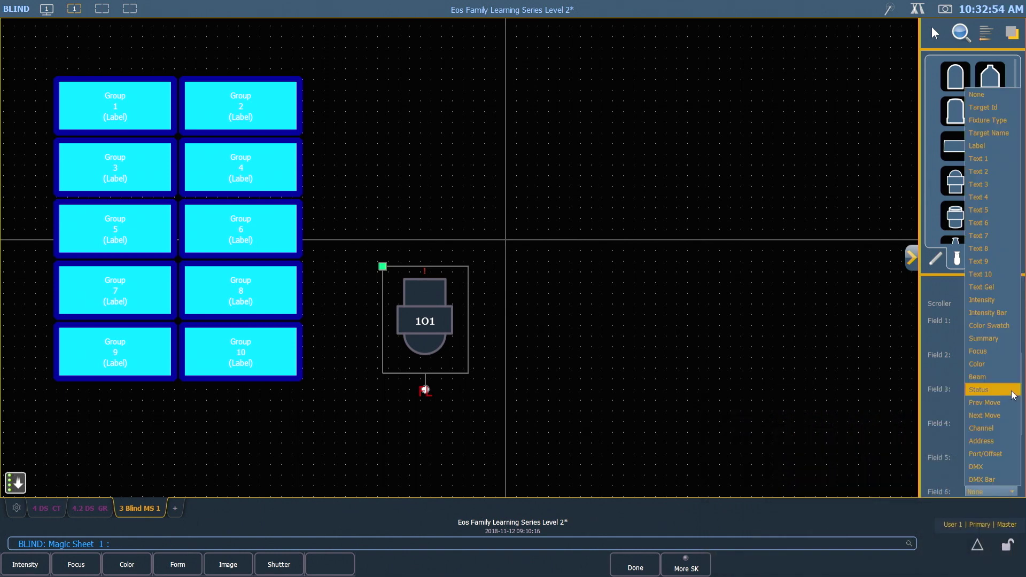
{"action": "left_click", "coordinate": [987, 95]}
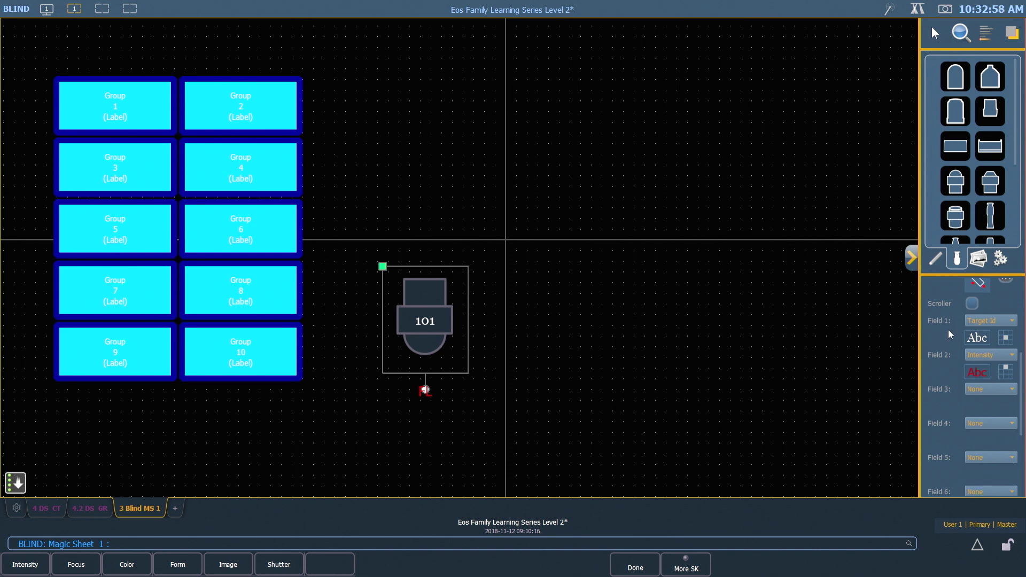
Link the fixture symbol's fill colour to channel intensity
{"action": "scroll", "coordinate": [943, 336], "scroll_direction": "up", "scroll_amount": 3}
{"action": "scroll", "coordinate": [940, 345], "scroll_direction": "up", "scroll_amount": 4}
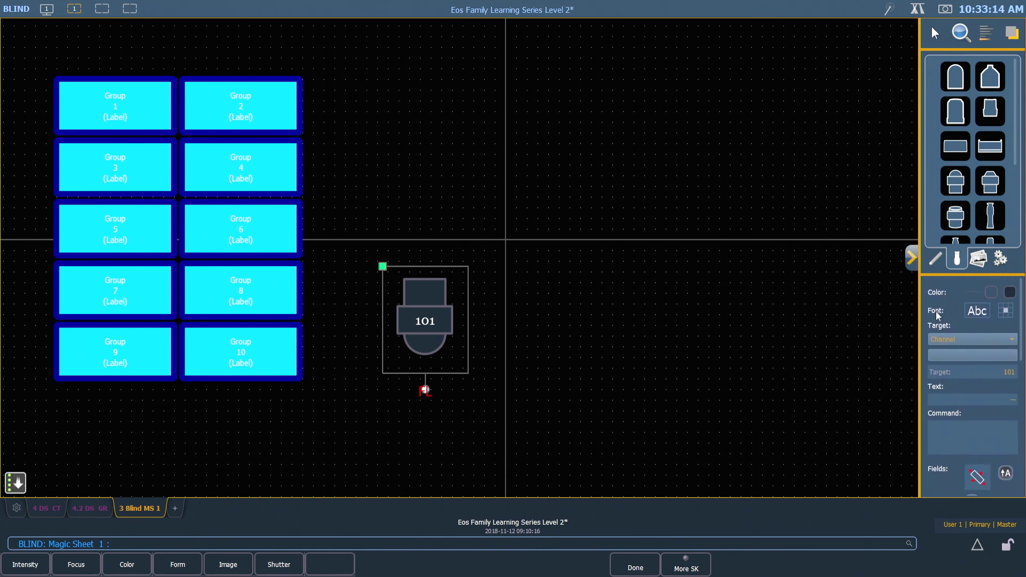
{"action": "left_click", "coordinate": [1010, 291]}
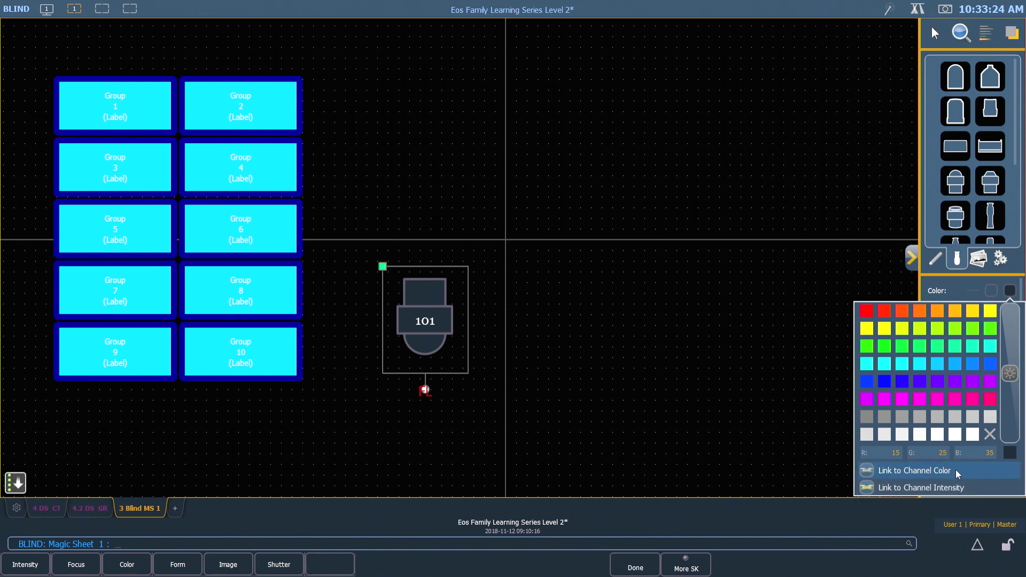
{"action": "left_click", "coordinate": [974, 486]}
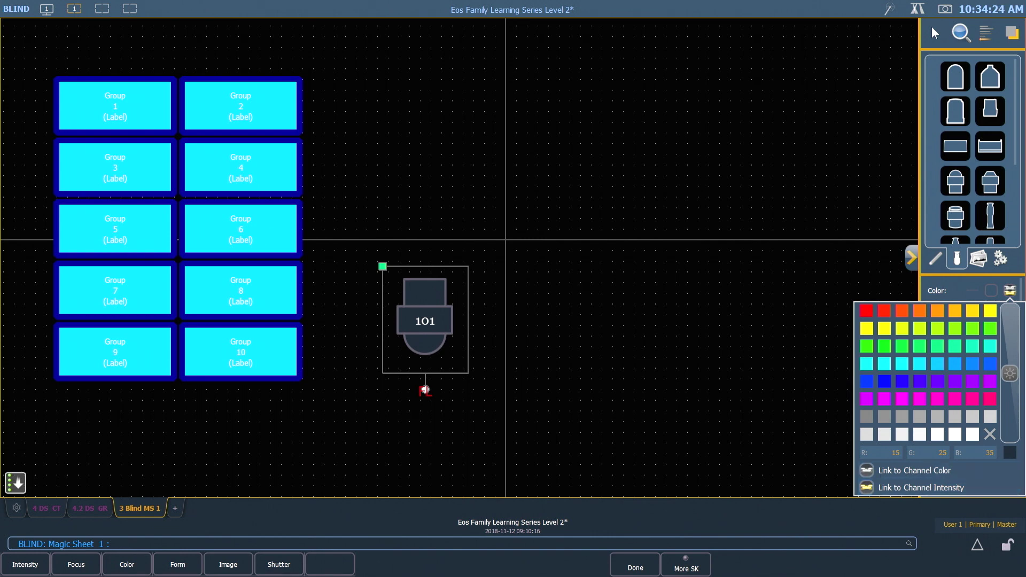
{"action": "left_click", "coordinate": [944, 290]}
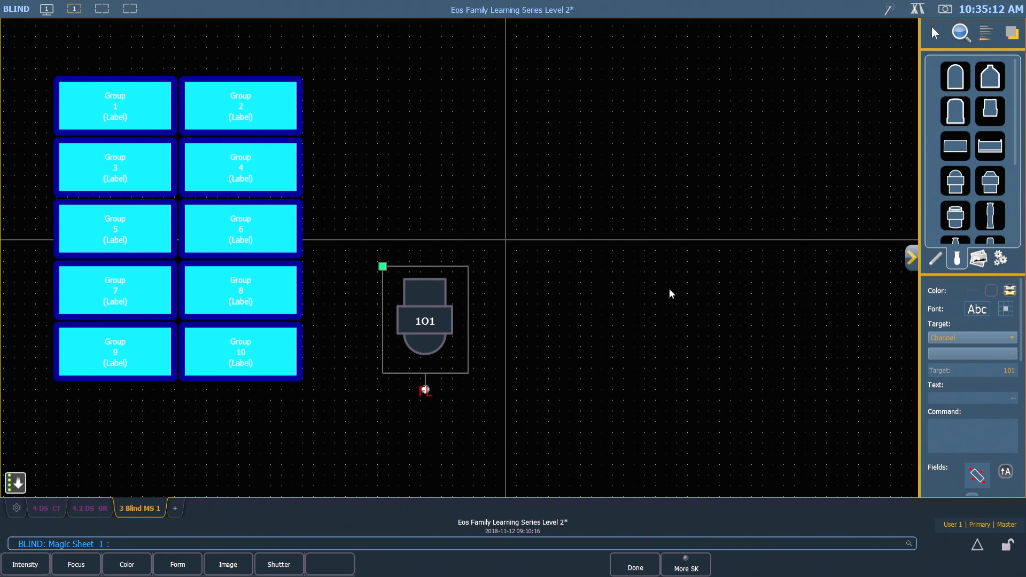
Move the channel 101 symbol to the canvas's right side and paste four copies in a loose row to its left
{"action": "left_click_drag", "start_coordinate": [400, 320], "coordinate": [807, 338]}
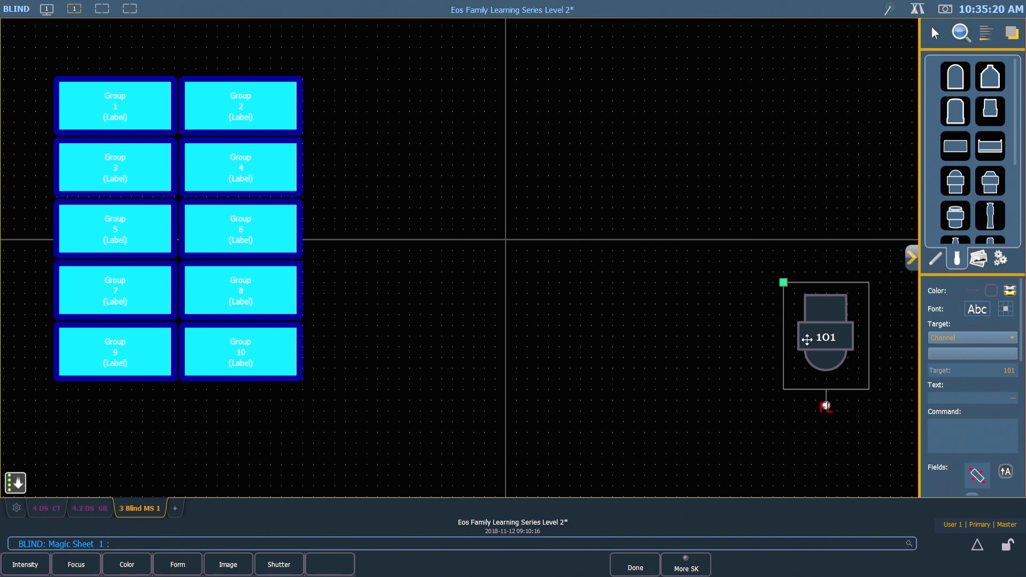
{"action": "key", "text": "ctrl+v"}
{"action": "left_click_drag", "start_coordinate": [895, 337], "coordinate": [705, 326]}
{"action": "key", "text": "ctrl+v"}
{"action": "left_click_drag", "start_coordinate": [785, 332], "coordinate": [608, 350]}
{"action": "key", "text": "ctrl+v"}
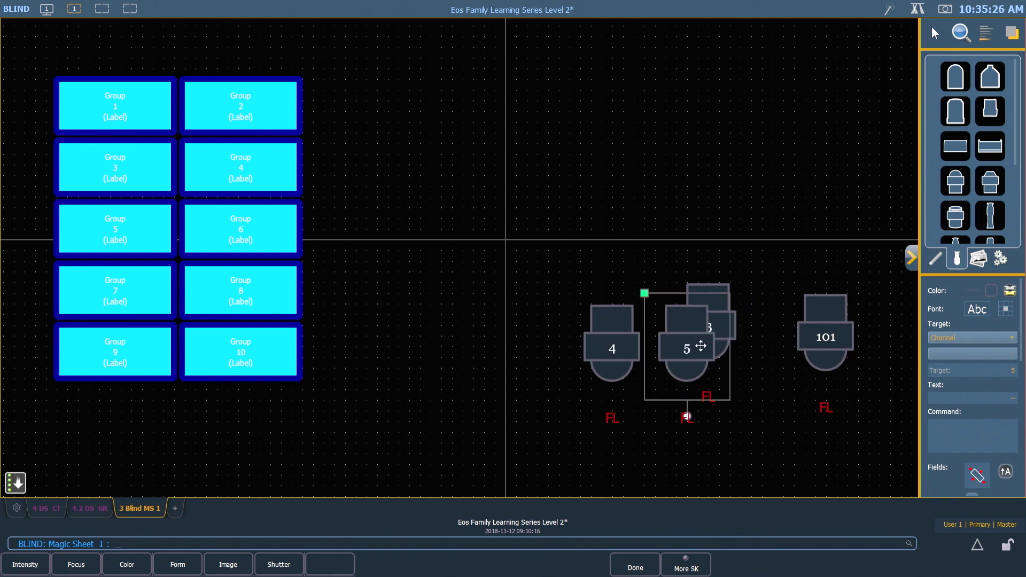
{"action": "left_click_drag", "start_coordinate": [697, 346], "coordinate": [402, 343]}
{"action": "key", "text": "ctrl+v"}
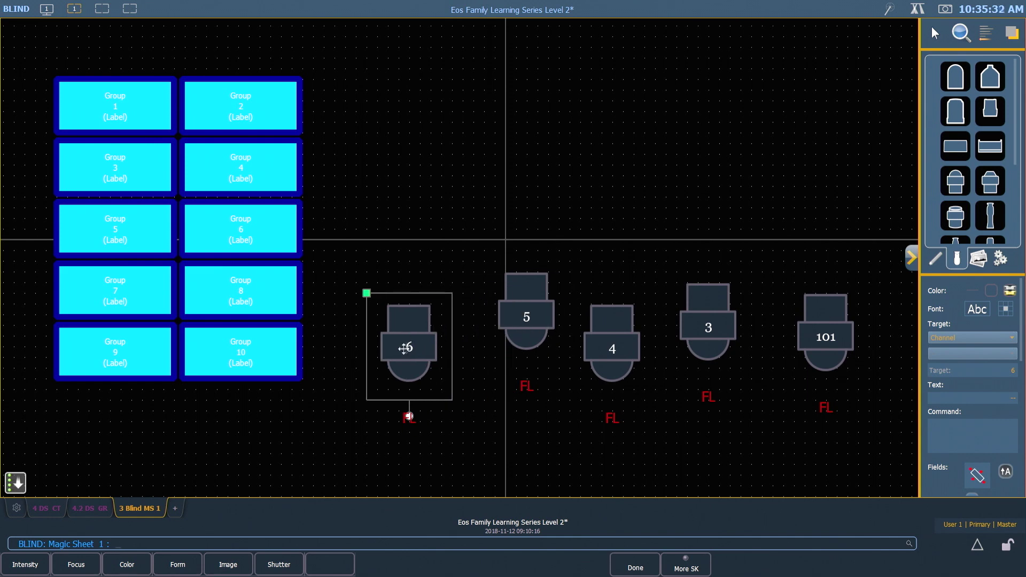
Set up sequential target numbering for Channel starting at 102 with an increment of 1
{"action": "left_click", "coordinate": [933, 35]}
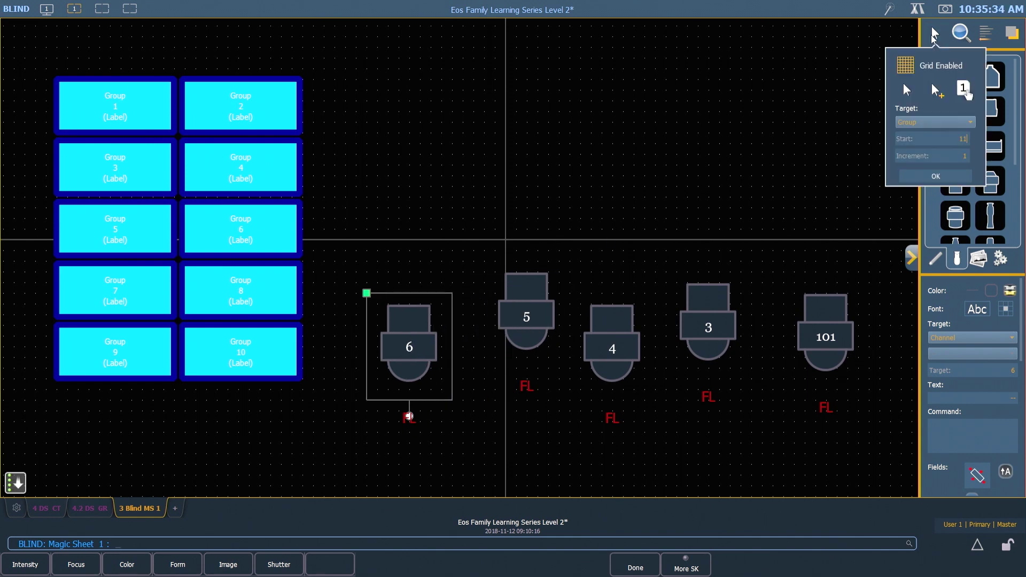
{"action": "left_click", "coordinate": [959, 124]}
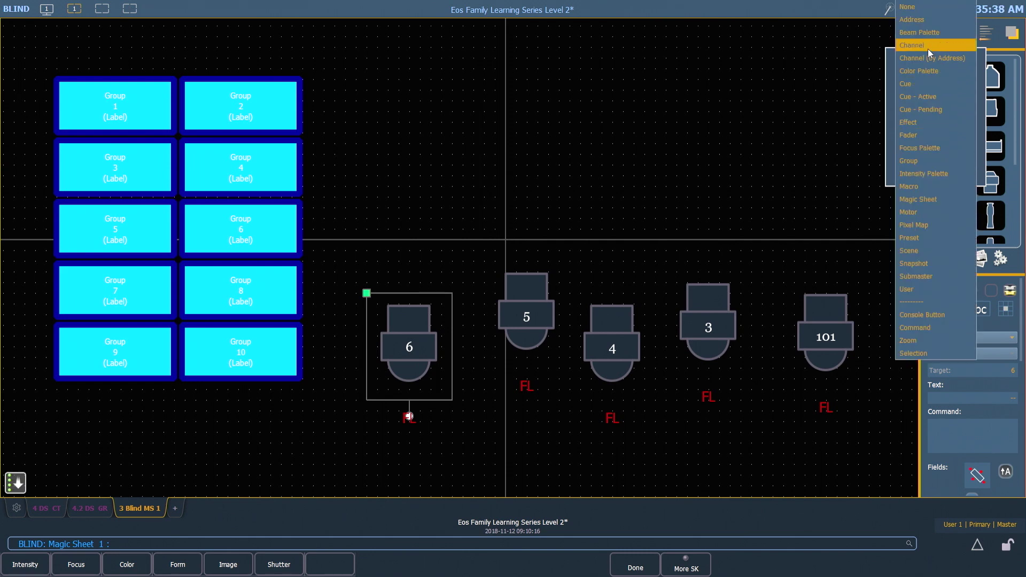
{"action": "left_click", "coordinate": [928, 46]}
{"action": "left_click", "coordinate": [966, 139]}
{"action": "type", "text": "102"}
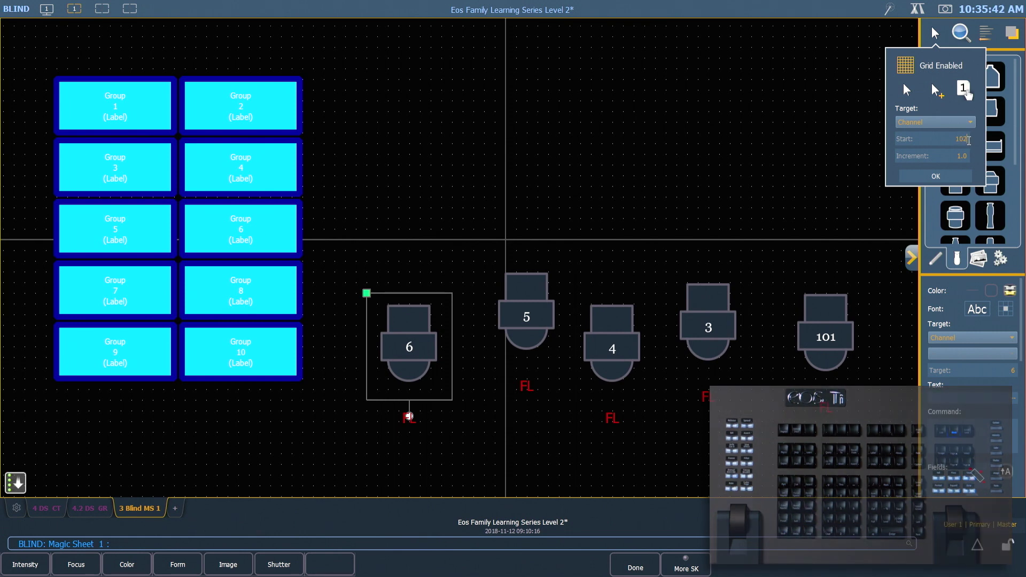
{"action": "left_click", "coordinate": [963, 91]}
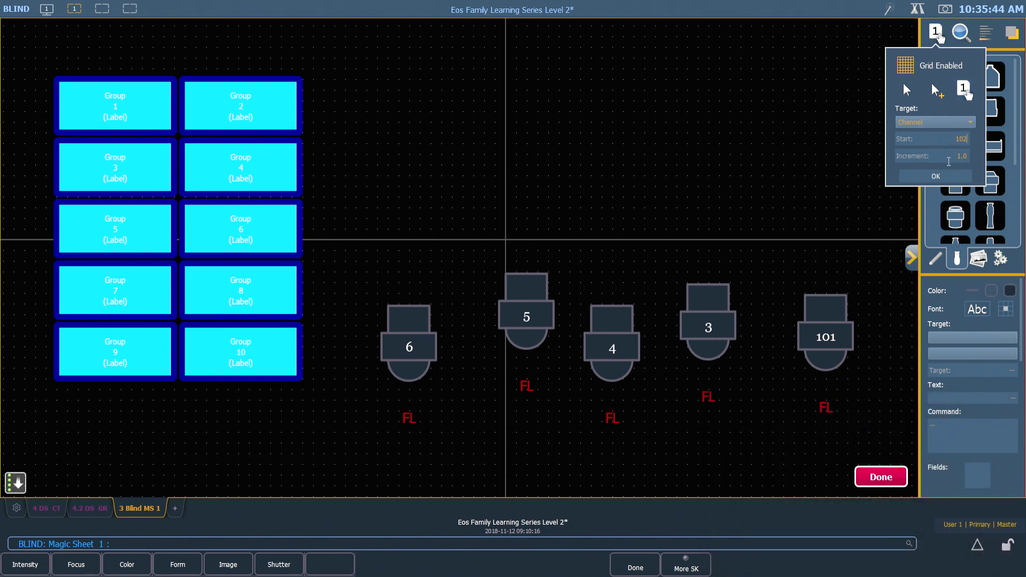
{"action": "left_click", "coordinate": [943, 177]}
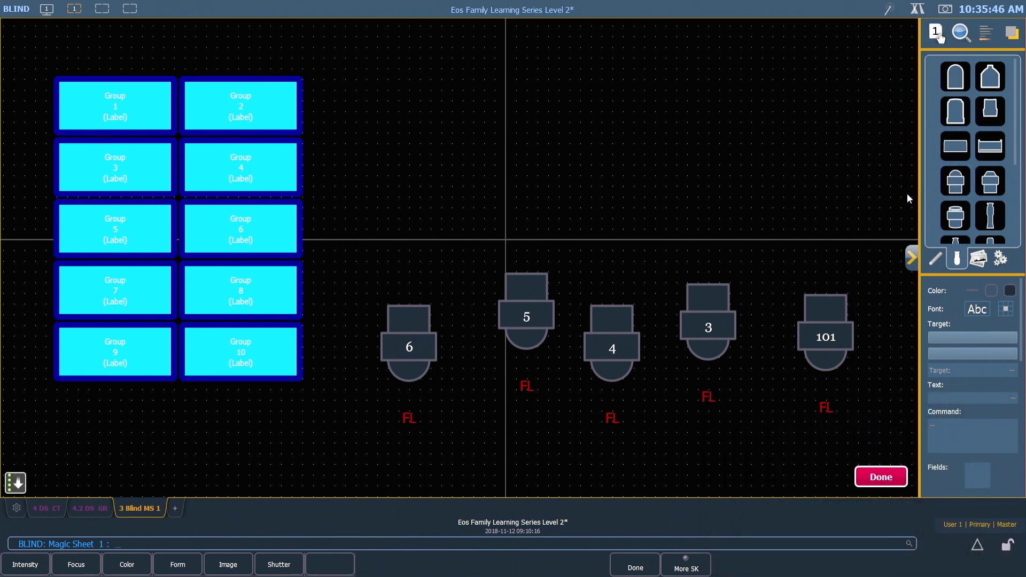
Renumber the four copied fixture symbols from right to left as channels 102 to 105 and finish the numbering
{"action": "left_click", "coordinate": [719, 300]}
{"action": "left_click", "coordinate": [528, 316]}
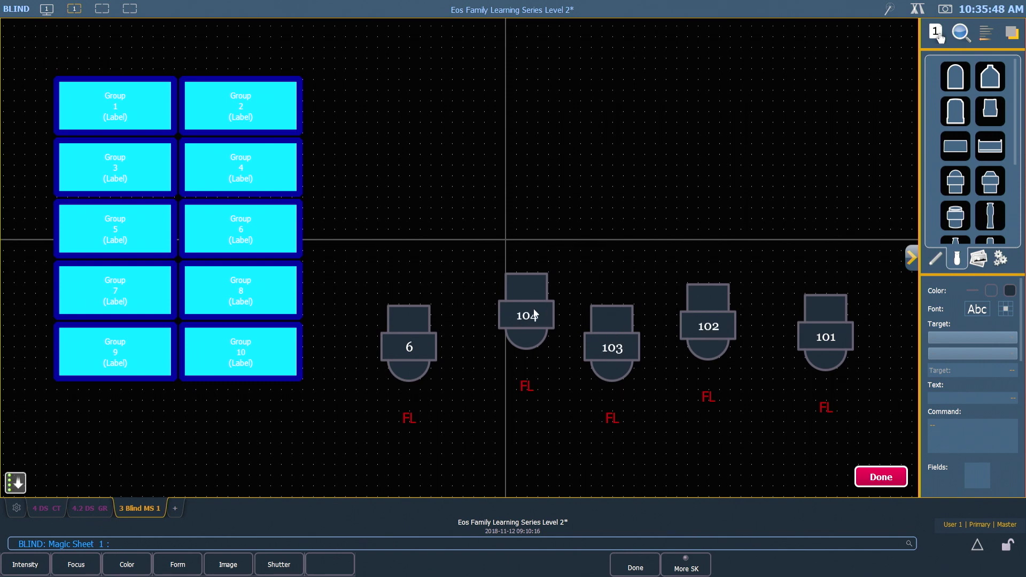
{"action": "left_click", "coordinate": [412, 346]}
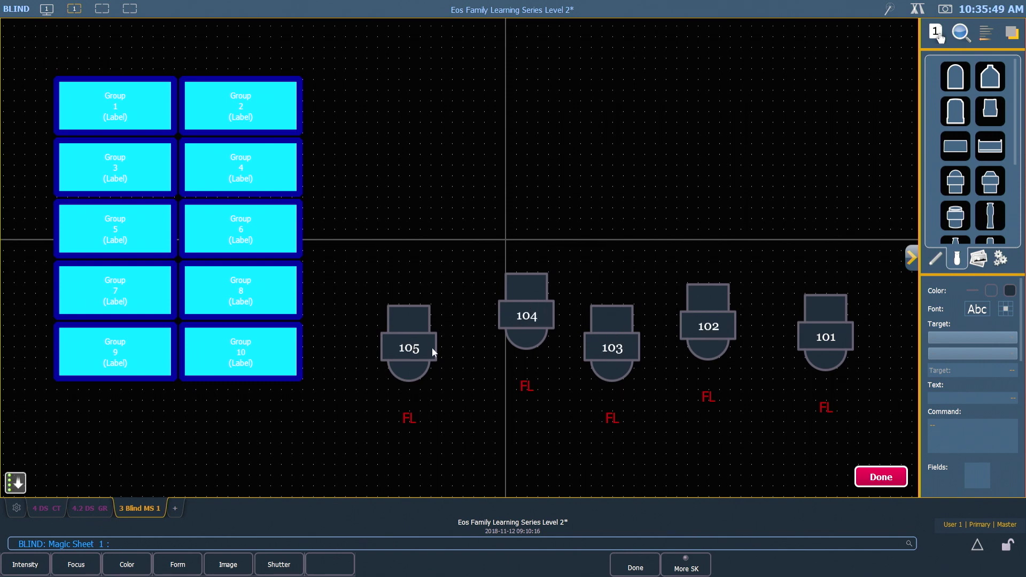
{"action": "left_click", "coordinate": [881, 477]}
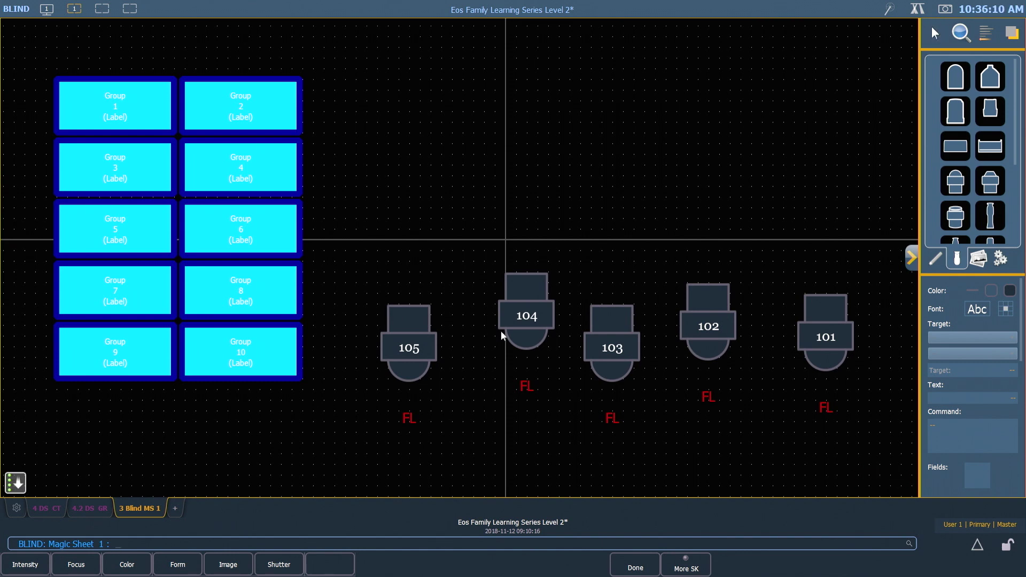
Align the five fixture symbols by their middles and distribute them horizontally
{"action": "left_click_drag", "start_coordinate": [323, 201], "coordinate": [880, 451]}
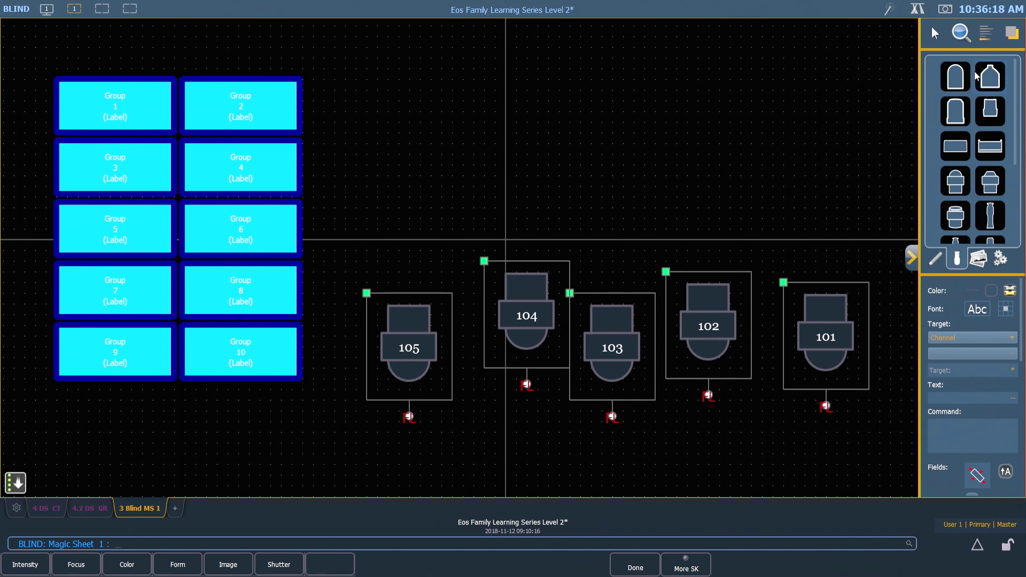
{"action": "left_click", "coordinate": [984, 33]}
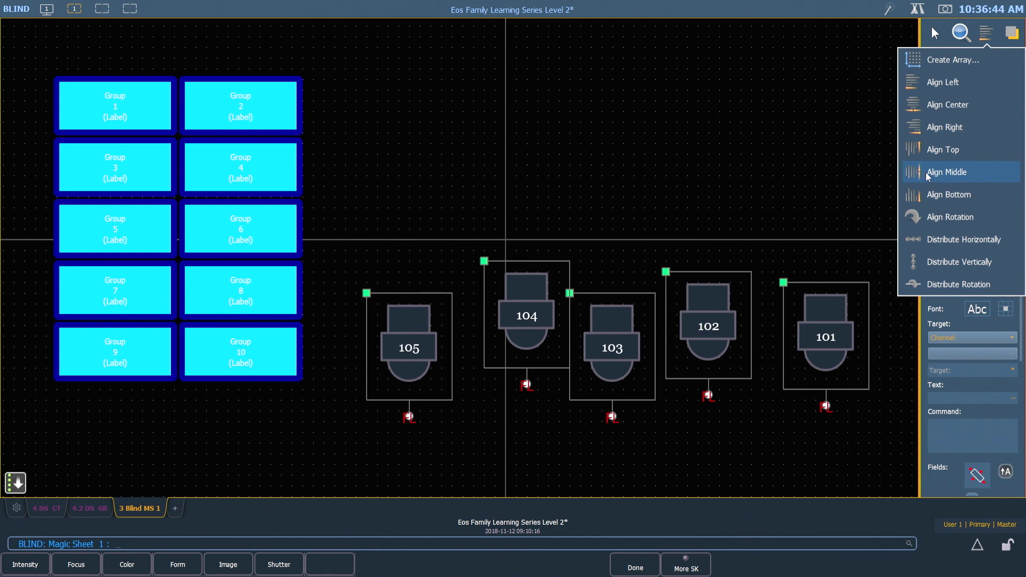
{"action": "left_click", "coordinate": [954, 173]}
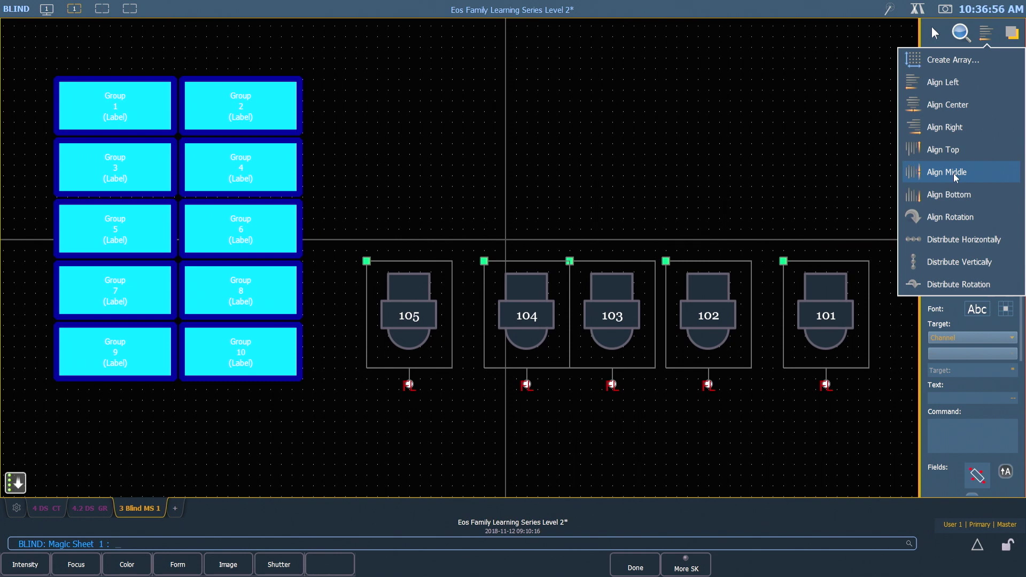
{"action": "key", "text": "Down"}
{"action": "key", "text": "Down"}
{"action": "key", "text": "Down"}
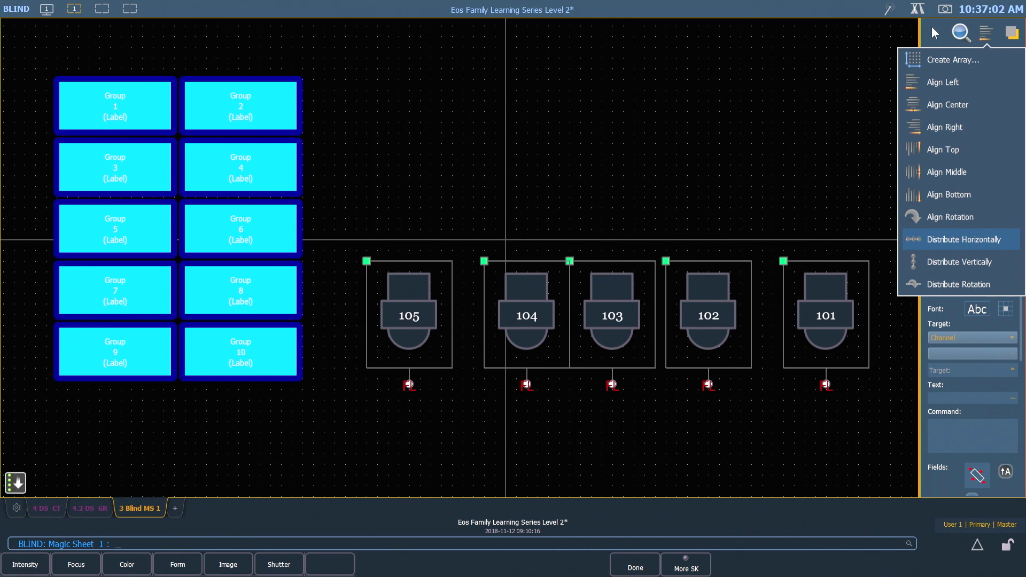
{"action": "left_click", "coordinate": [963, 239]}
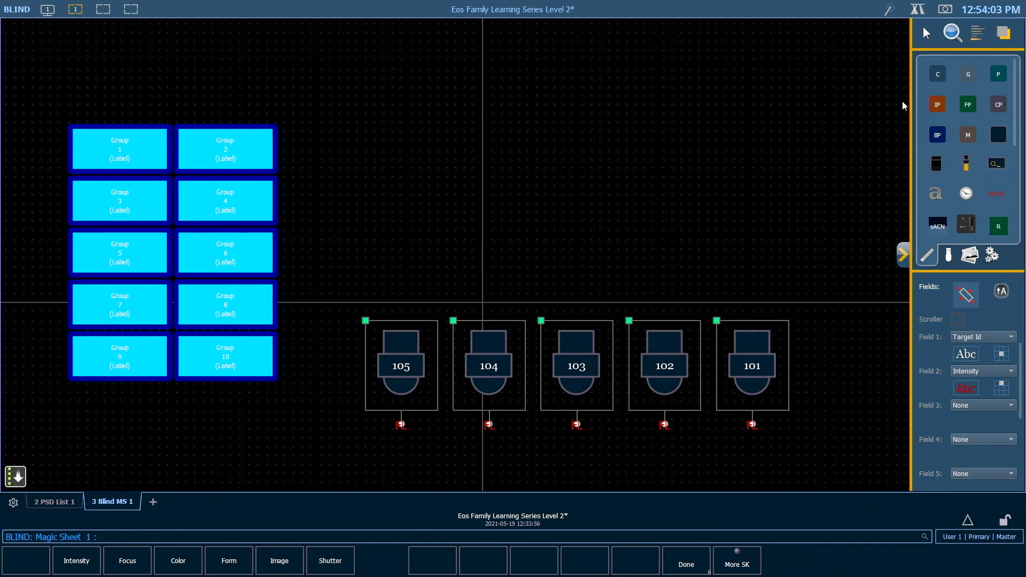
Place a channel object above the fixture symbols, beside the group rectangles, and duplicate it three times downward for channels 1 to 4
{"action": "left_click_drag", "start_coordinate": [931, 81], "coordinate": [387, 189]}
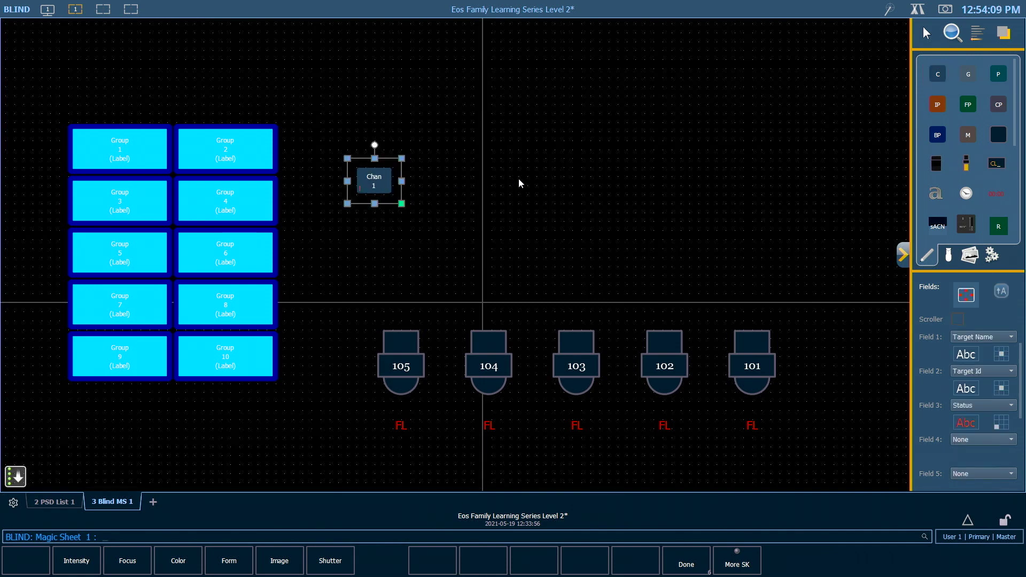
{"action": "key", "text": "ctrl+d"}
{"action": "key", "text": "ctrl+d"}
{"action": "key", "text": "ctrl+d"}
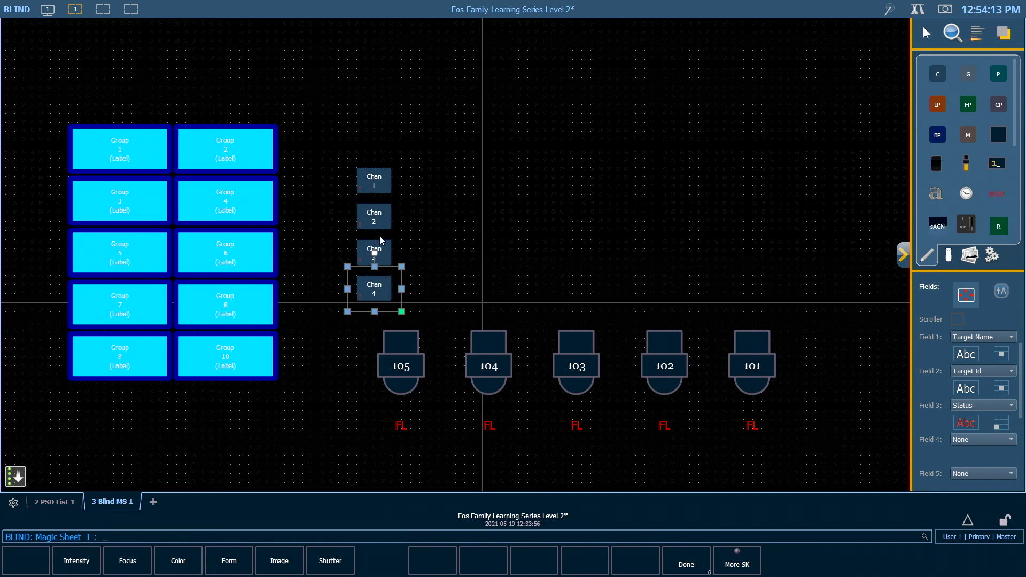
Arrange the channel objects in a horizontal row with channels 2, 3 and 4 following to the right of channel 1
{"action": "left_click_drag", "start_coordinate": [376, 221], "coordinate": [435, 182]}
{"action": "left_click_drag", "start_coordinate": [391, 256], "coordinate": [490, 180]}
{"action": "left_click_drag", "start_coordinate": [384, 286], "coordinate": [546, 178]}
{"action": "left_click", "coordinate": [481, 226]}
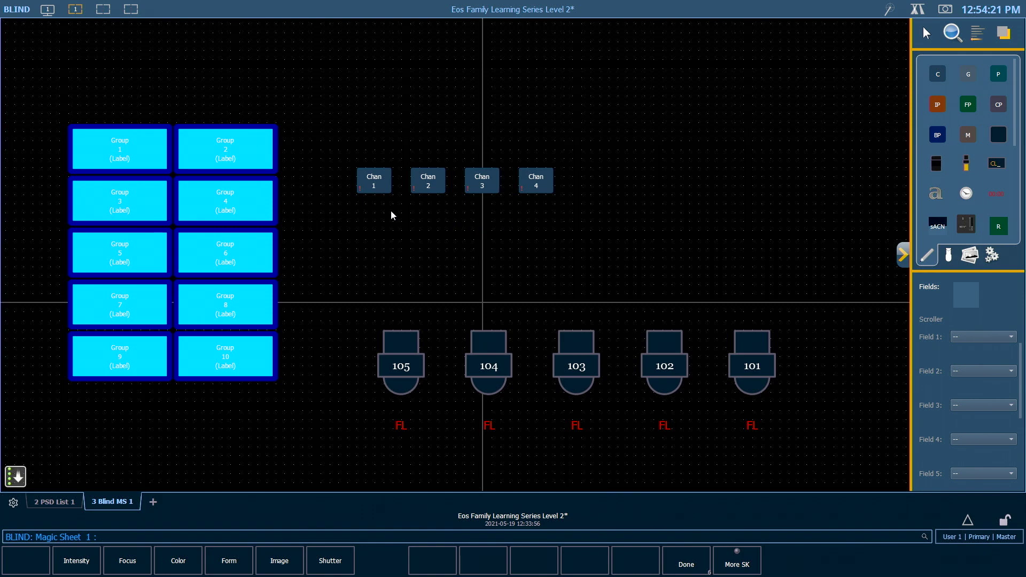
Flip the four channel objects horizontally, including their text and target field positions
{"action": "left_click_drag", "start_coordinate": [318, 145], "coordinate": [605, 218]}
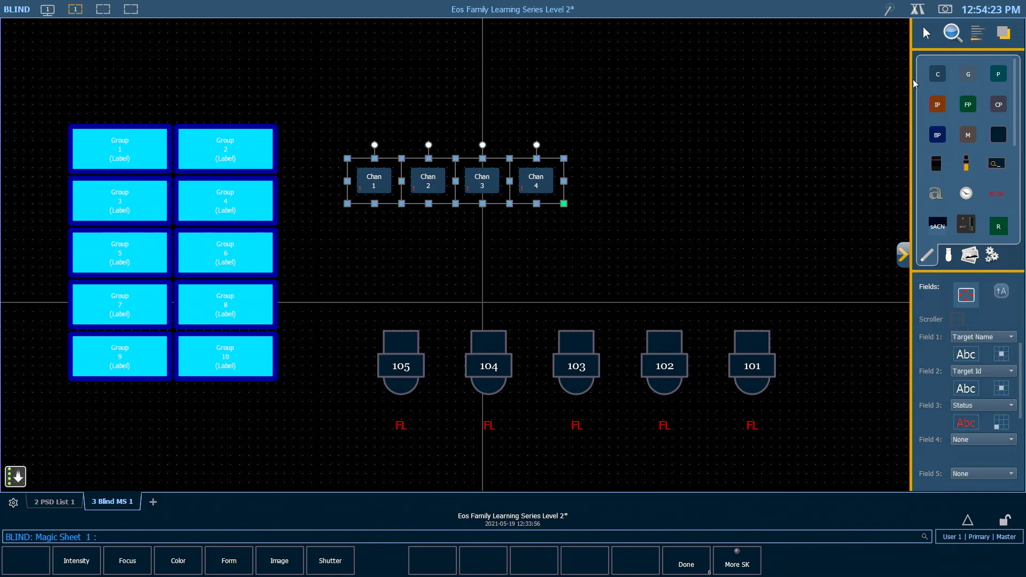
{"action": "left_click", "coordinate": [977, 34]}
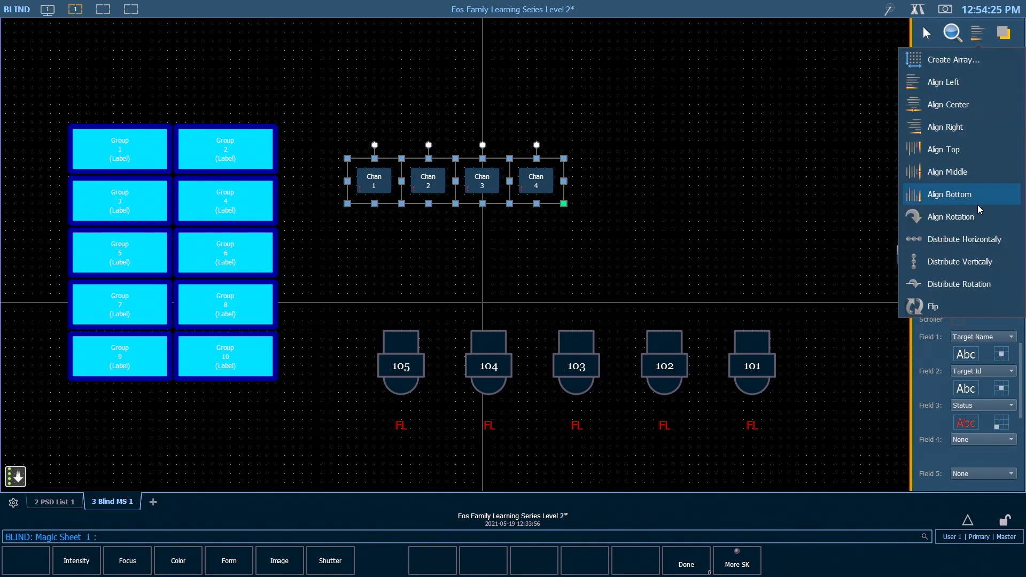
{"action": "left_click", "coordinate": [940, 305]}
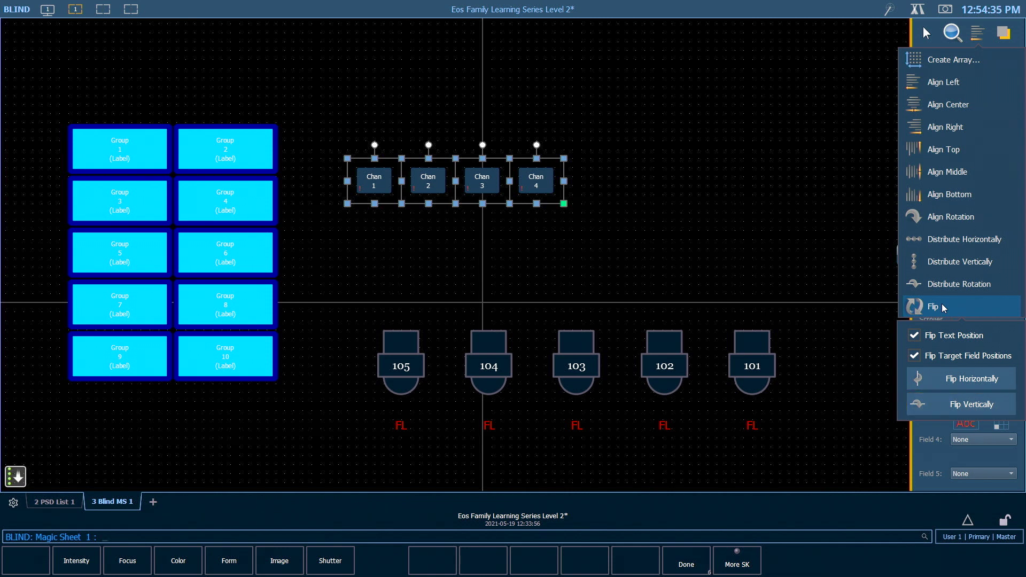
{"action": "left_click", "coordinate": [960, 382]}
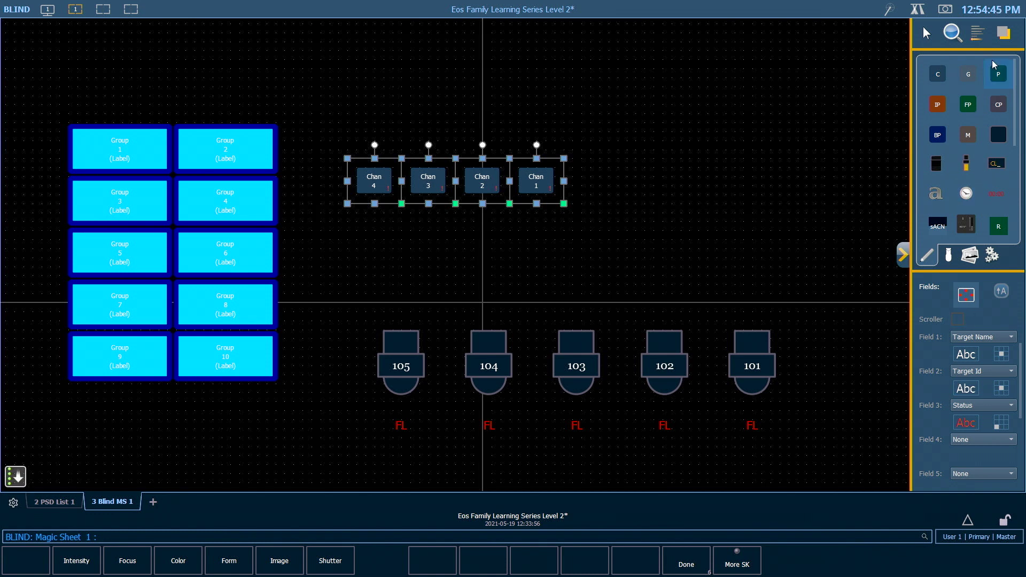
Flip the four selected channel objects vertically, including their text and target field positions
{"action": "left_click", "coordinate": [976, 36]}
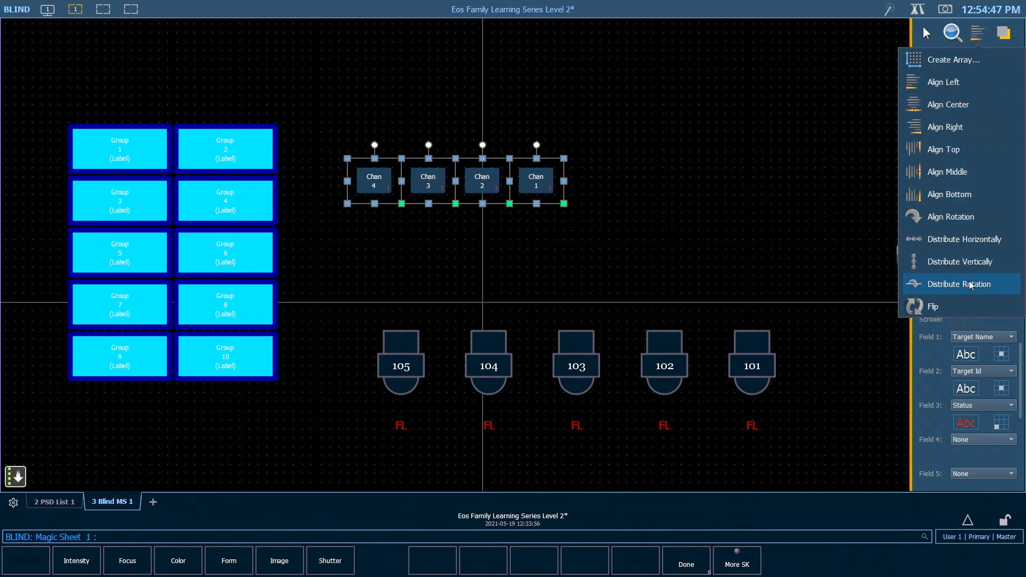
{"action": "mouse_move", "coordinate": [958, 306]}
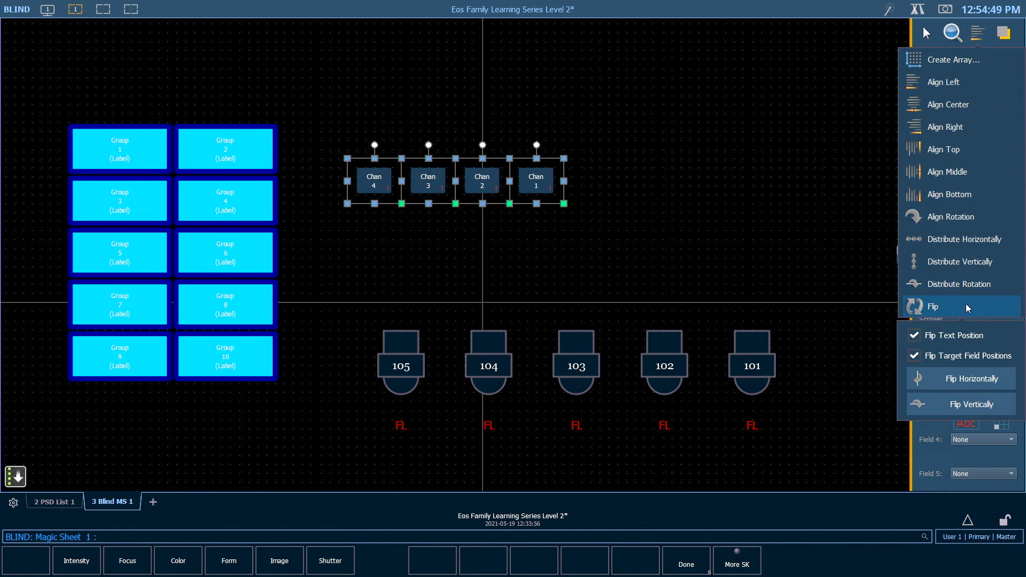
{"action": "left_click", "coordinate": [954, 408]}
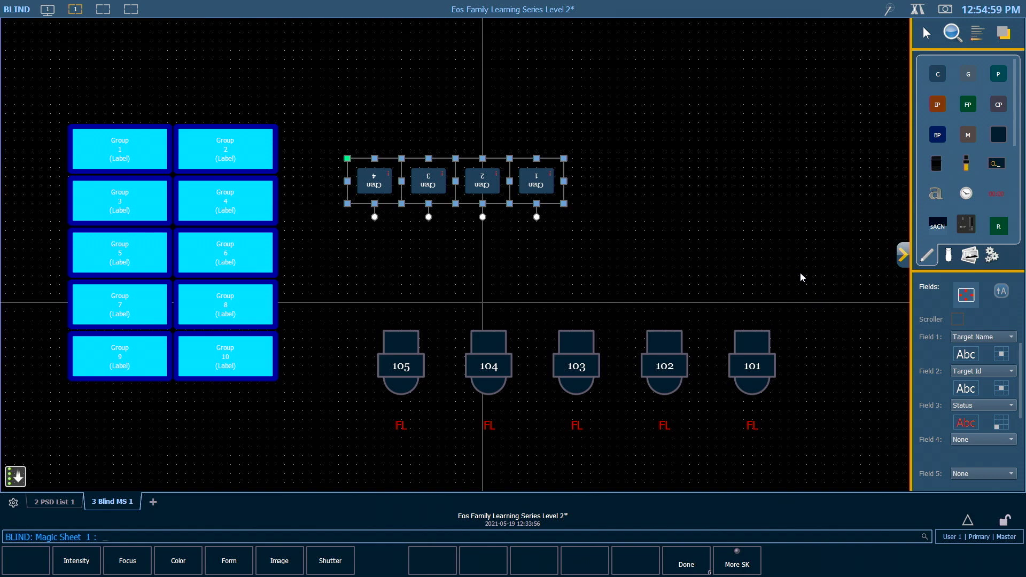
{"action": "left_click", "coordinate": [979, 36]}
{"action": "left_click", "coordinate": [934, 305]}
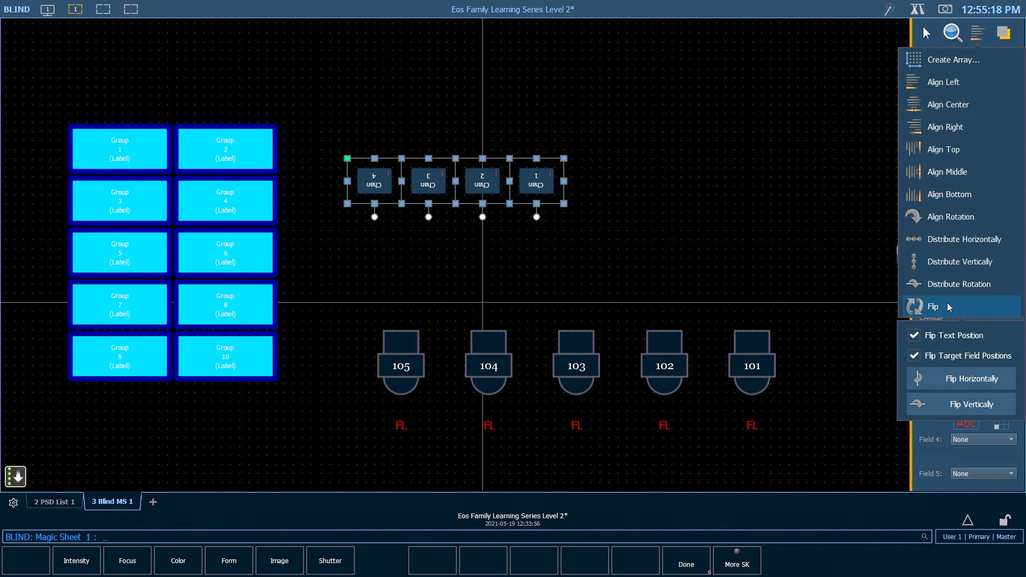
{"action": "left_click", "coordinate": [850, 294]}
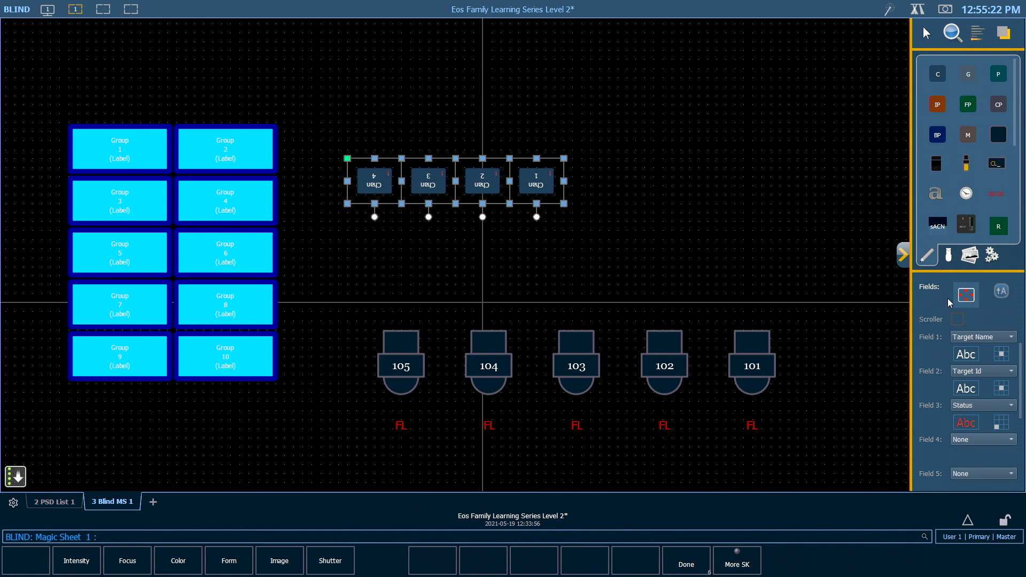
Set the field text of the four flipped channel objects to stay upright
{"action": "left_click", "coordinate": [1002, 294]}
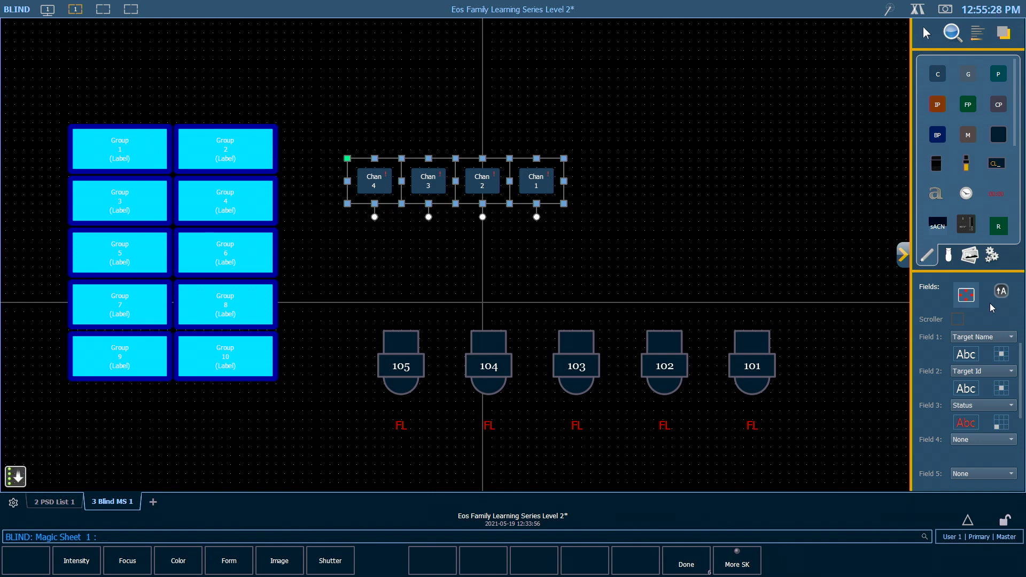